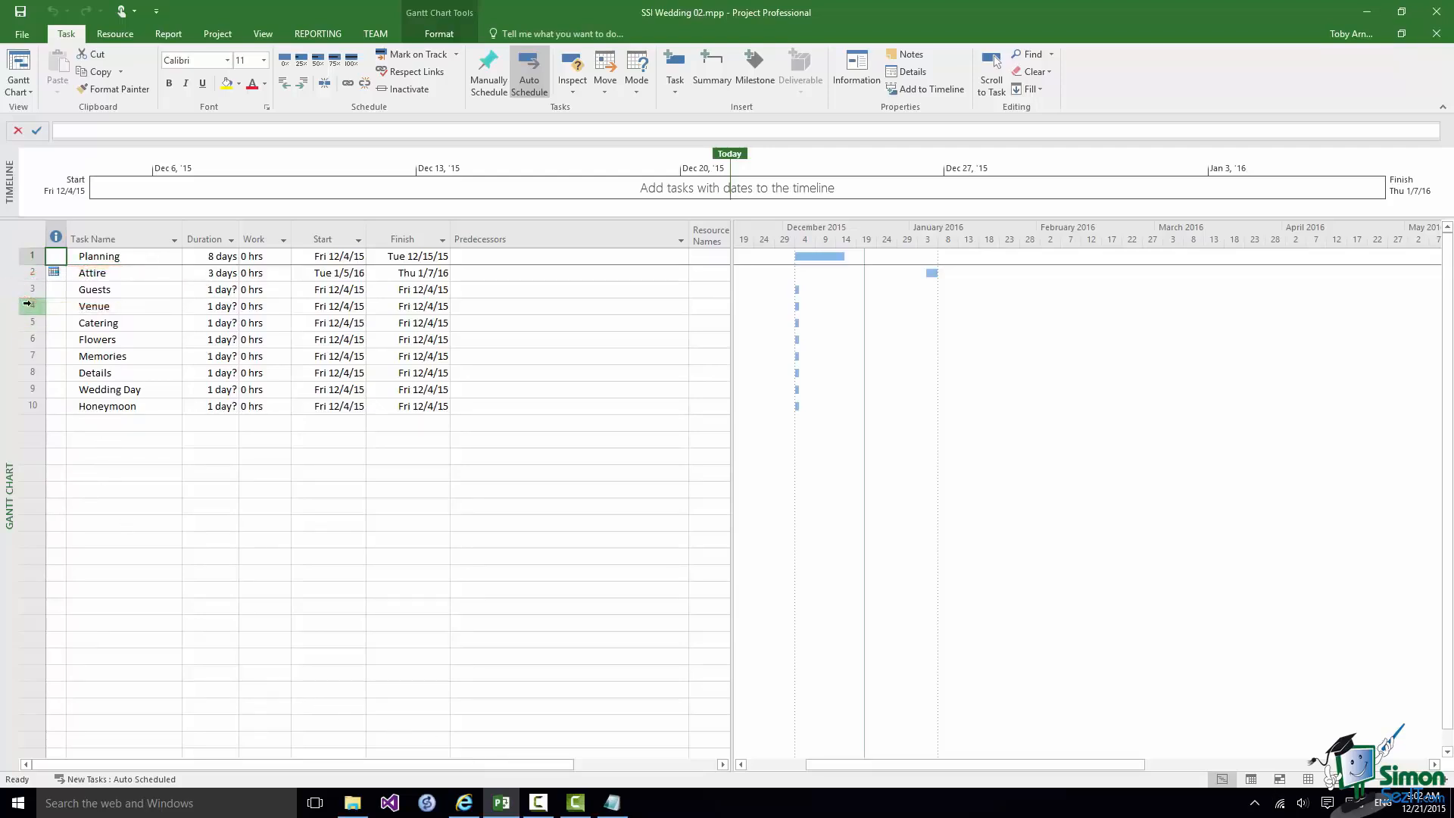
Step: Insert a new task directly above Venue in the task list
left_click(28, 303)
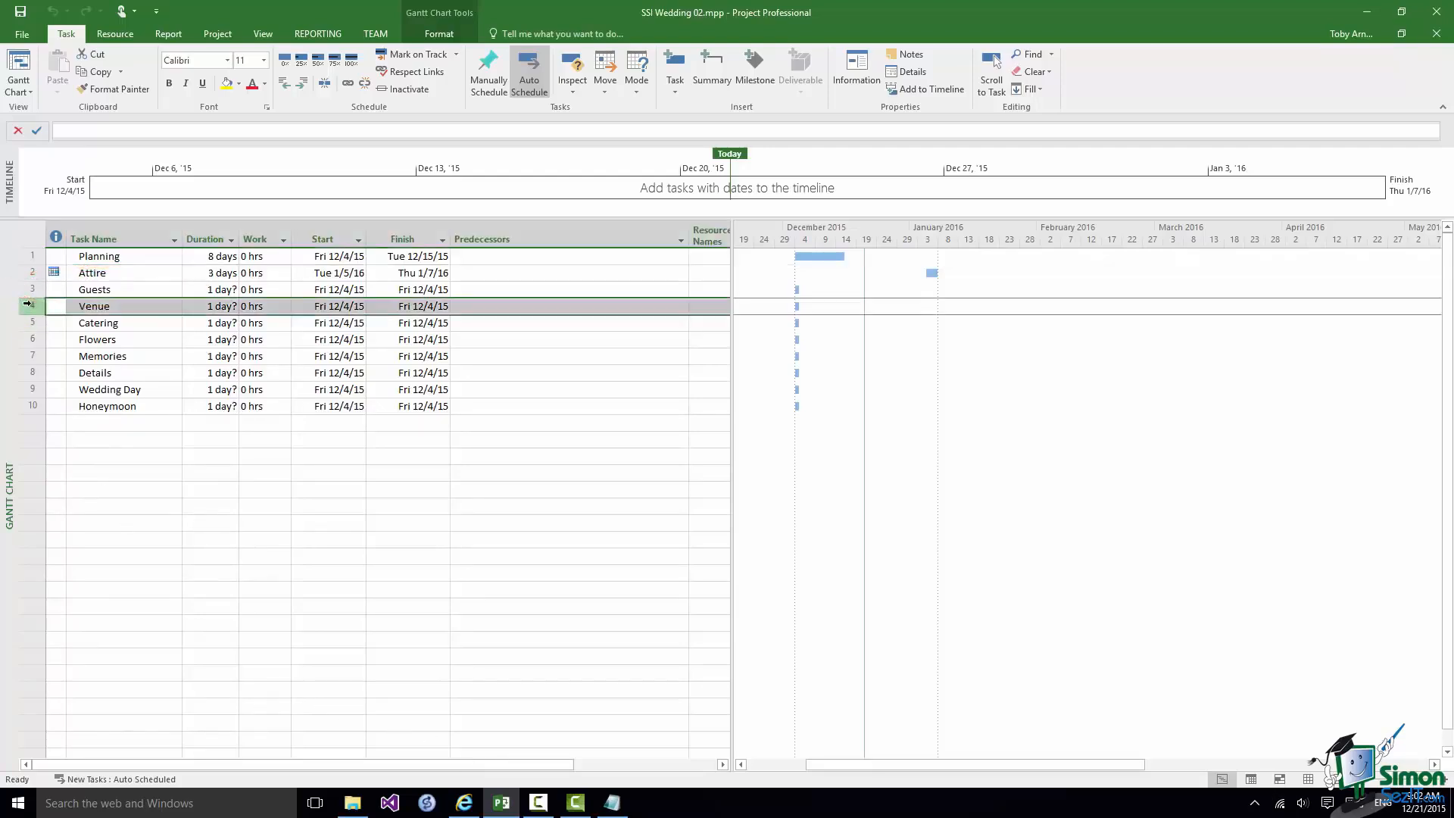
right_click(29, 304)
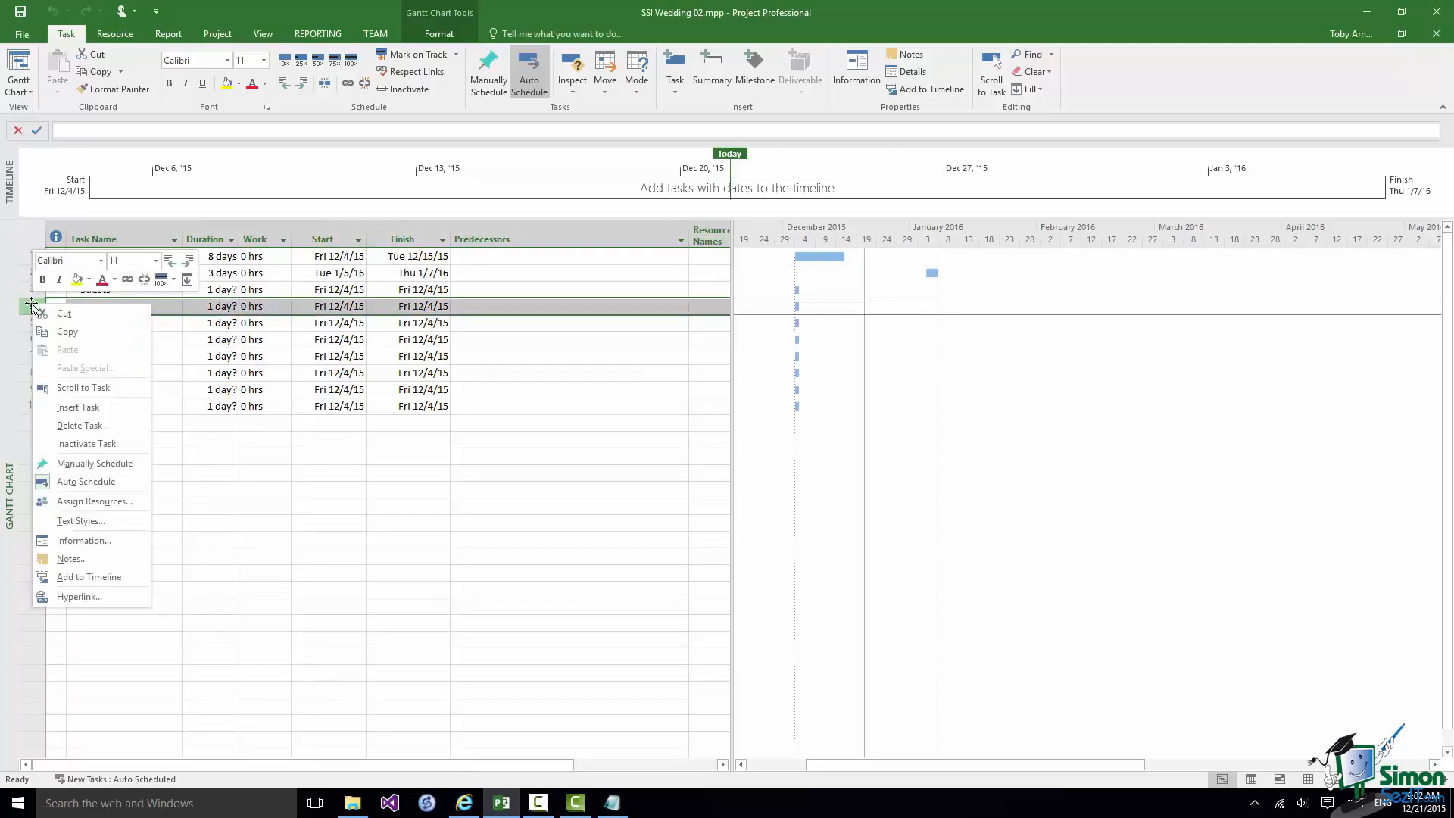
left_click(59, 407)
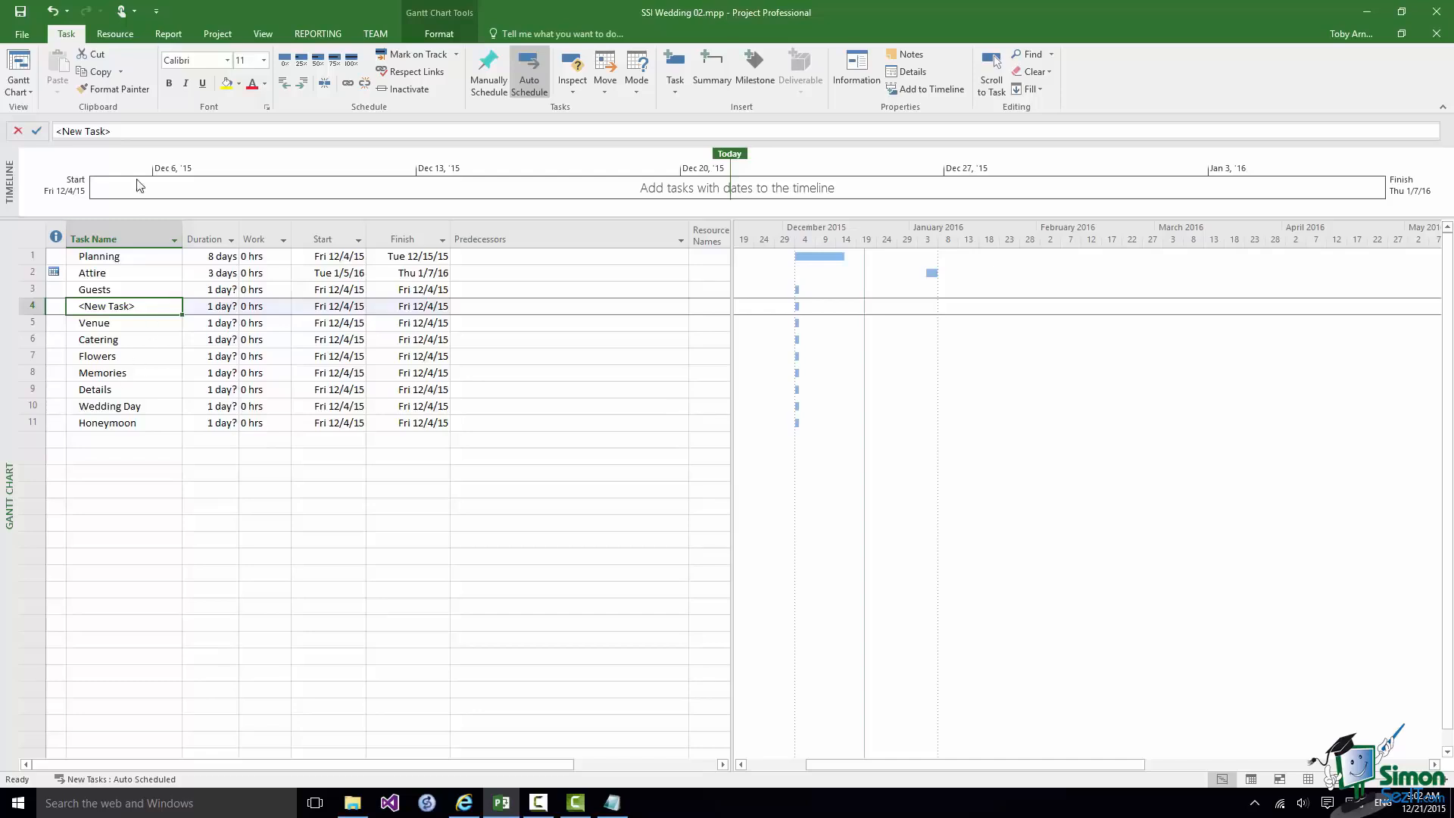
Step: Name the new task "Make Guest List" and indent it as a subtask of Guests
left_click(113, 131)
key("BackSpace")
key("BackSpace")
key("BackSpace")
key("BackSpace")
key("BackSpace")
key("BackSpace")
key("BackSpace")
key("BackSpace")
key("BackSpace")
key("BackSpace")
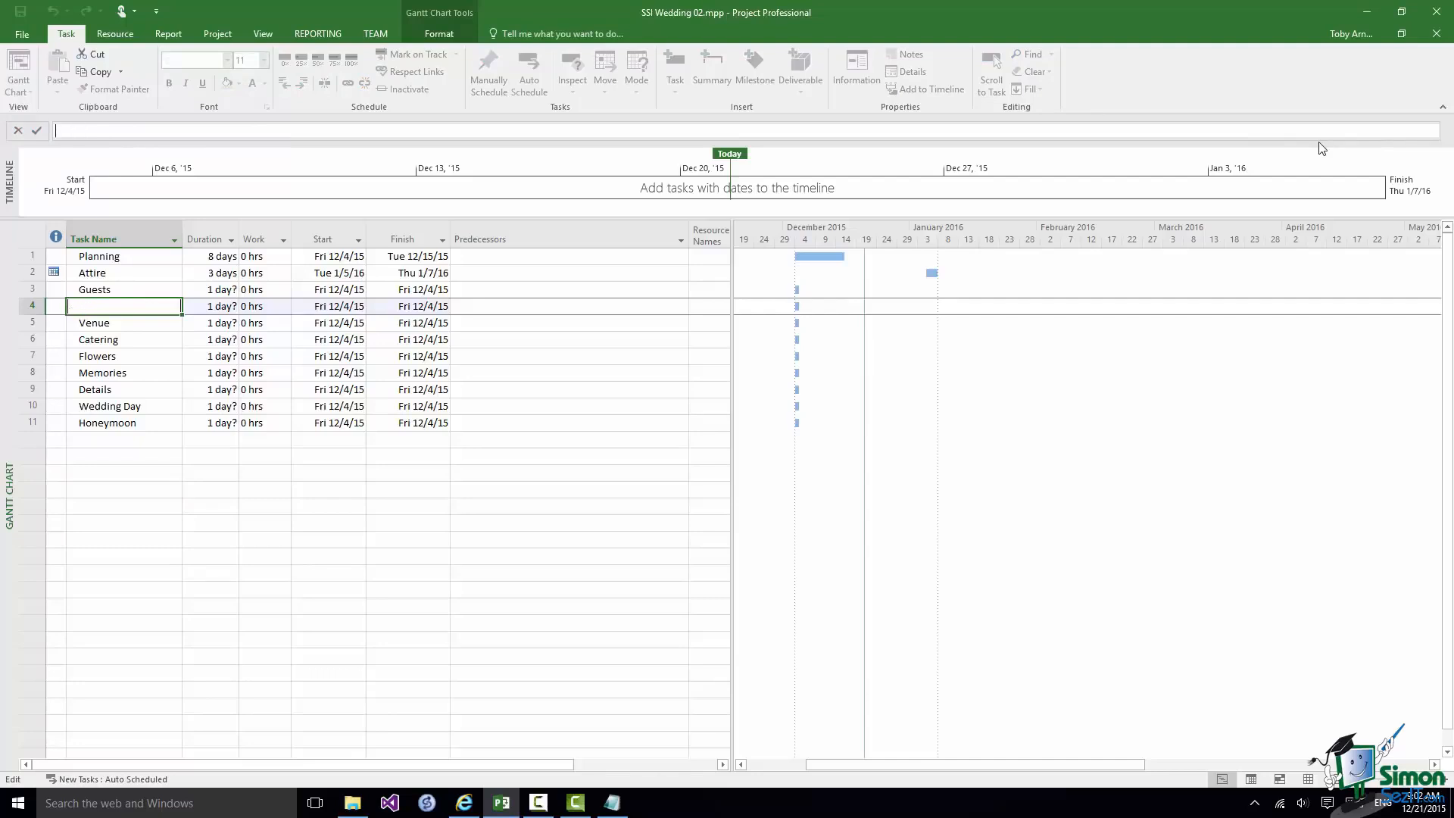
type("Make Guest List")
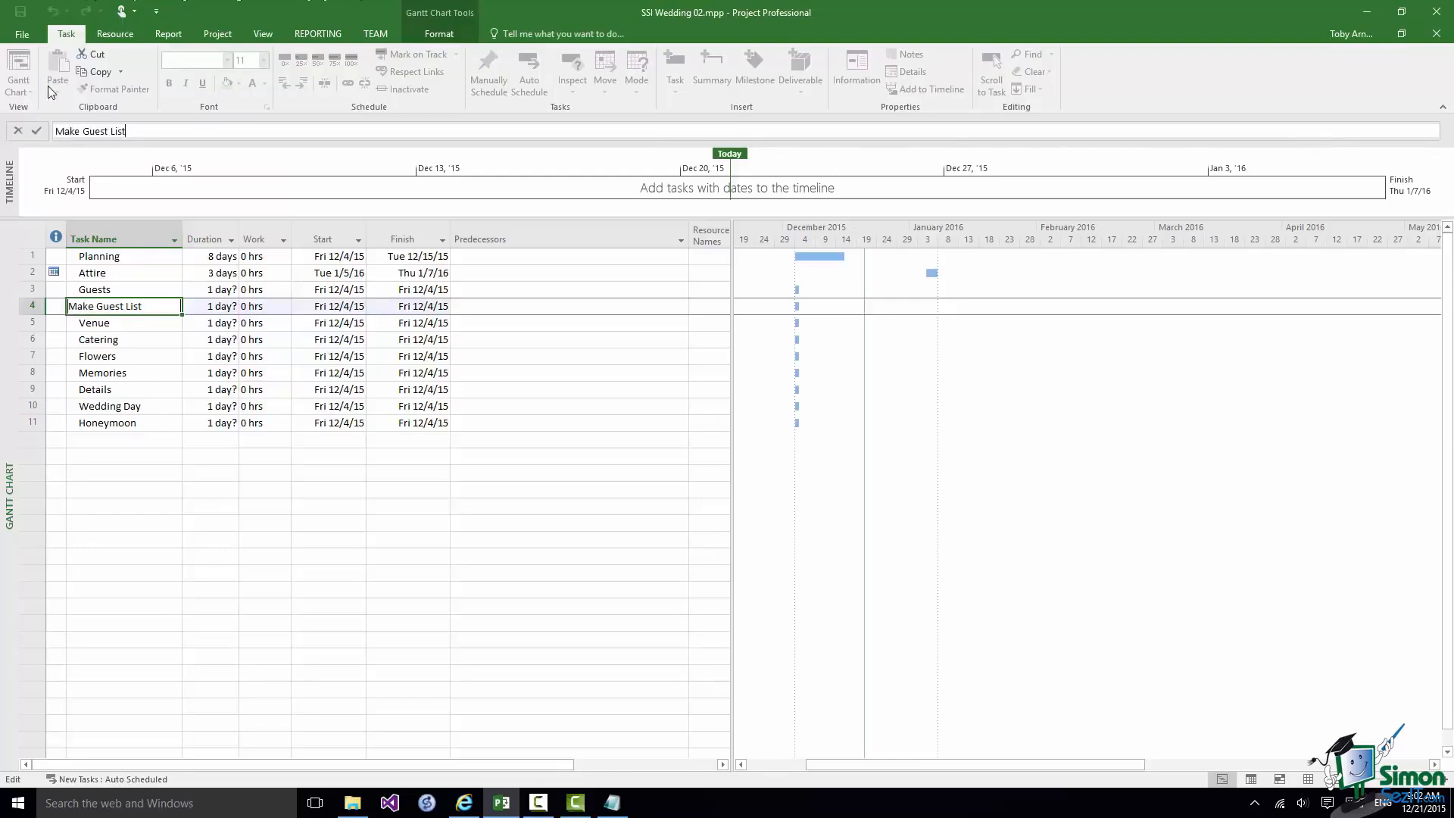
left_click(36, 130)
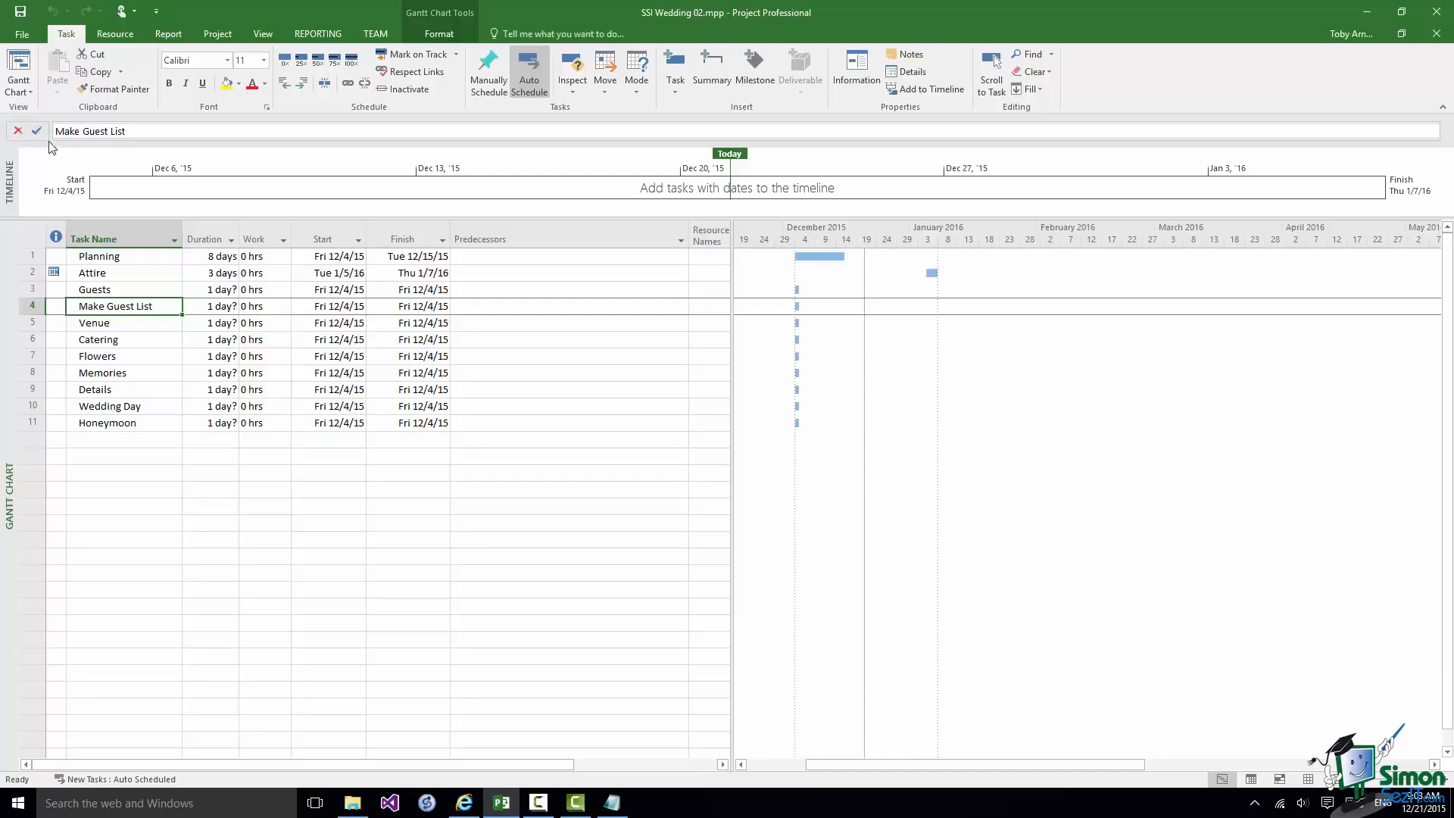
left_click(302, 87)
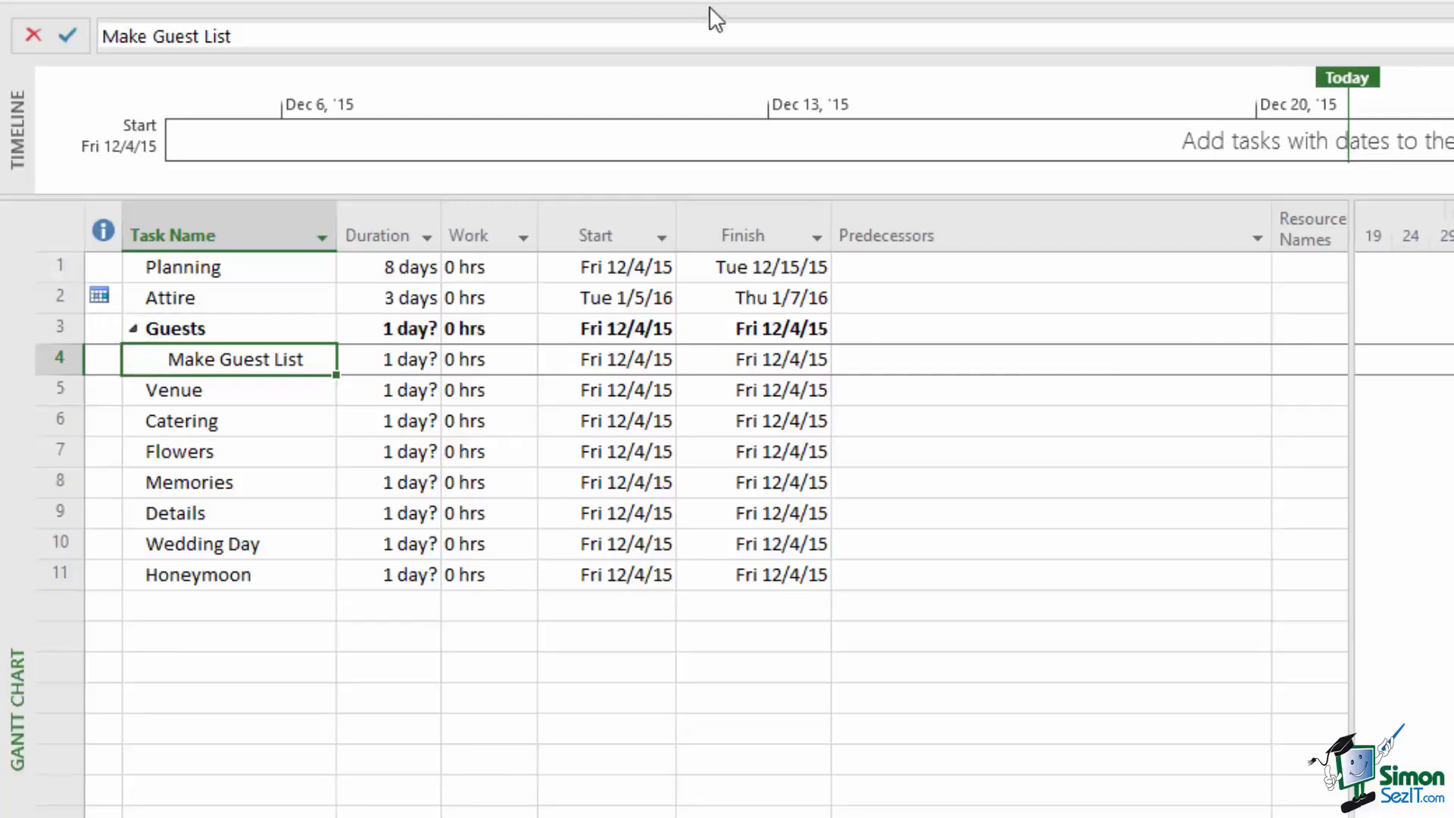
Step: Collapse and re-expand the subtasks of the Guests summary task twice
left_click(134, 330)
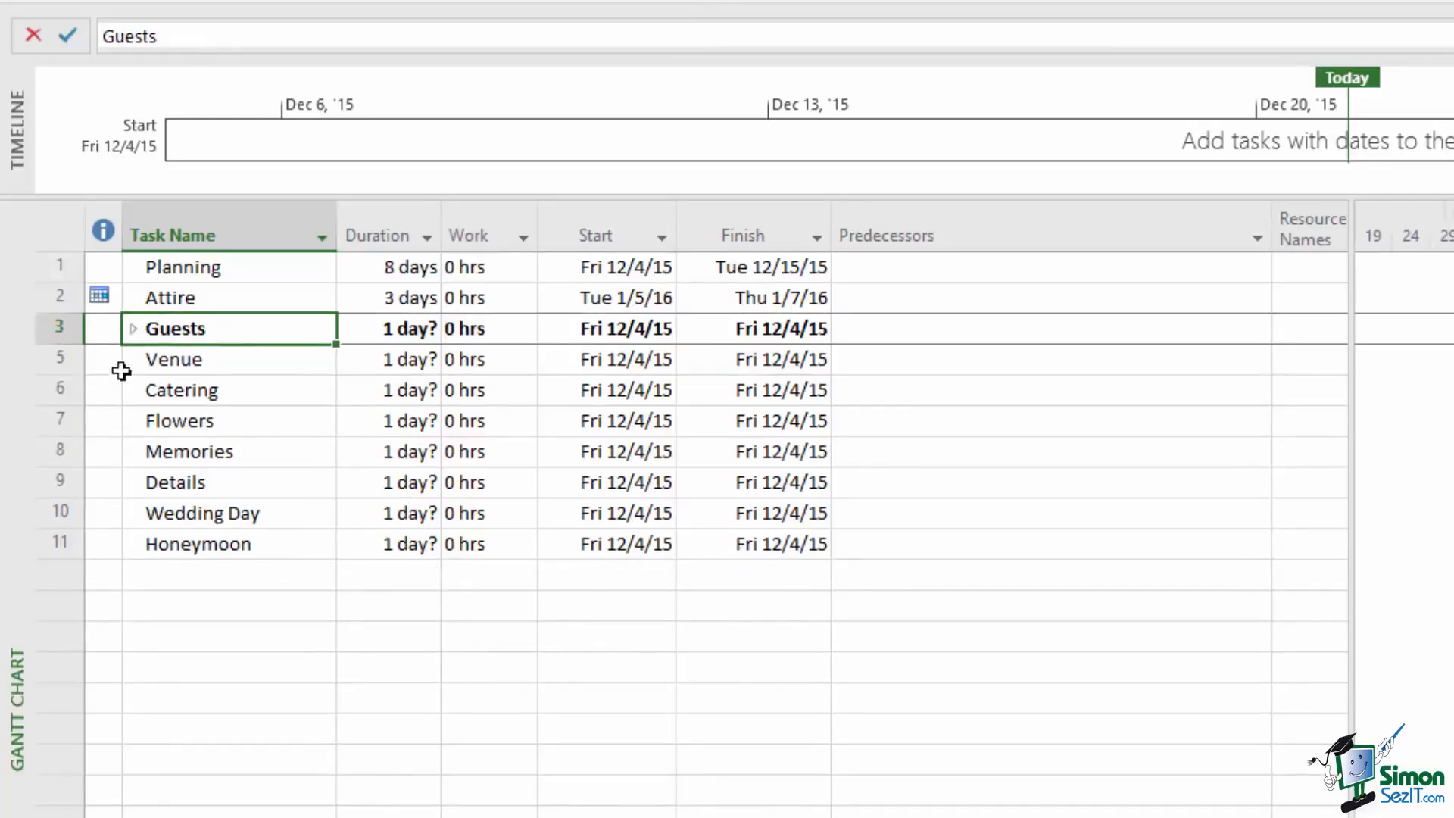
left_click(133, 328)
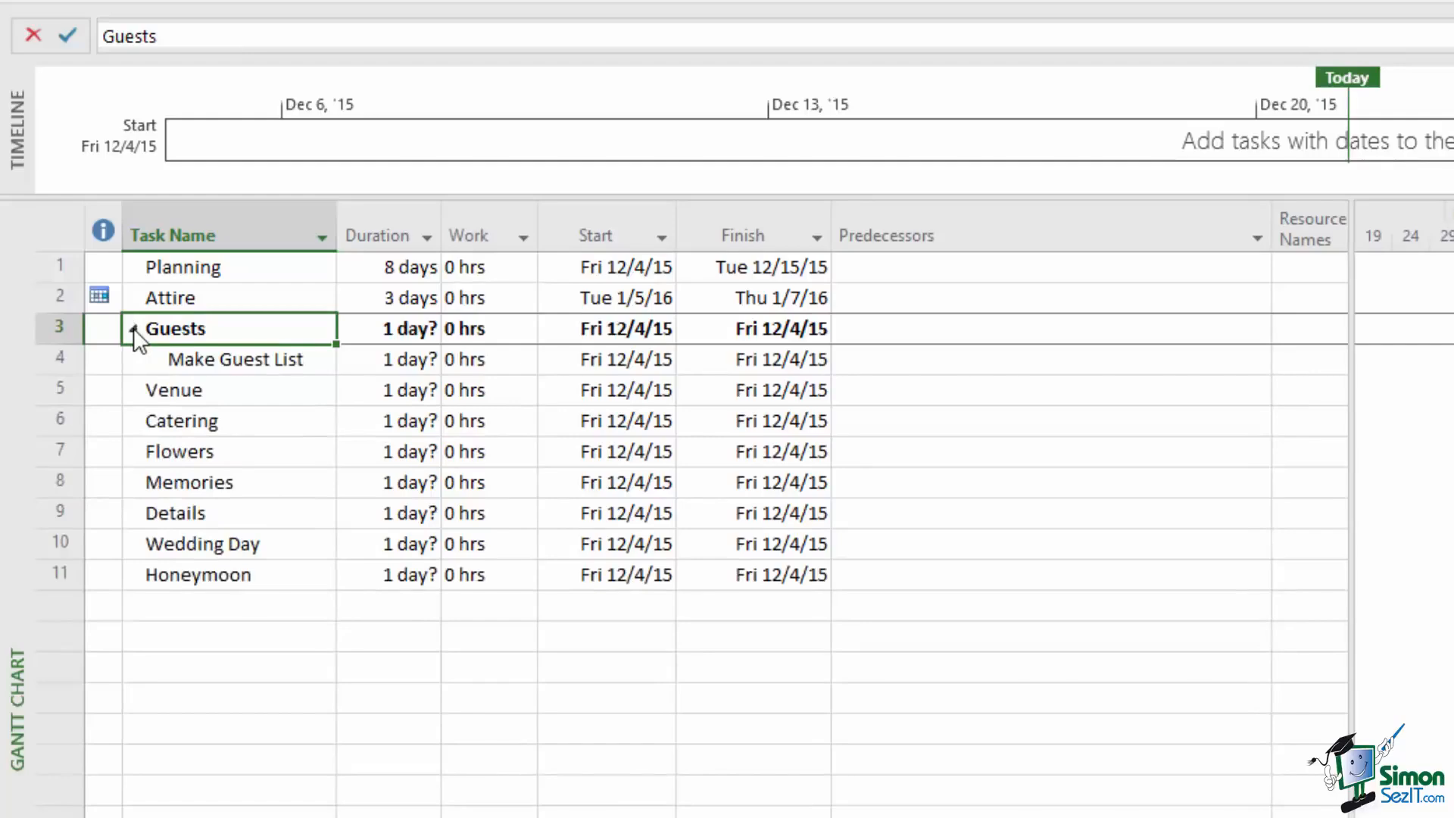
left_click(133, 329)
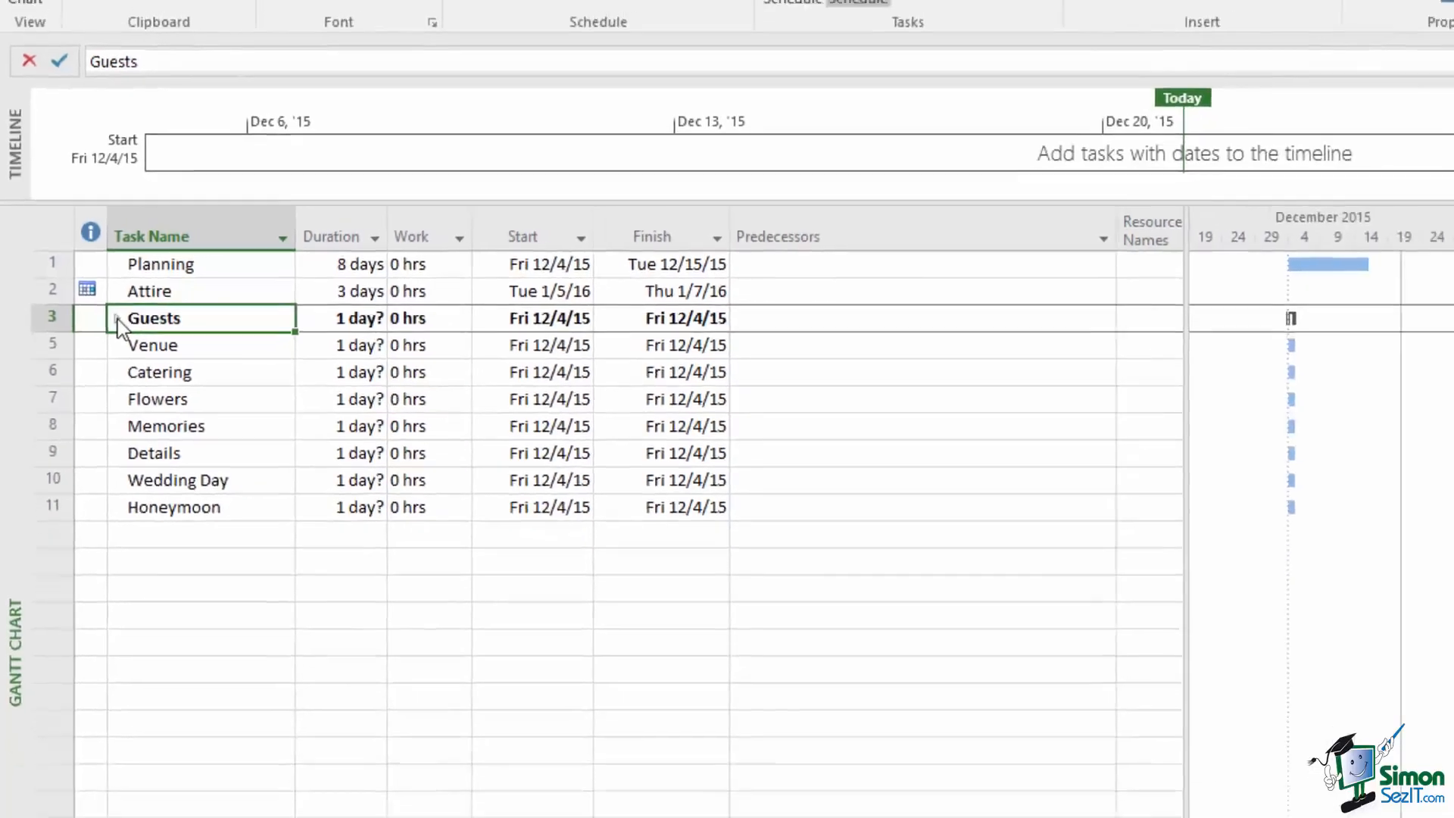
left_click(134, 328)
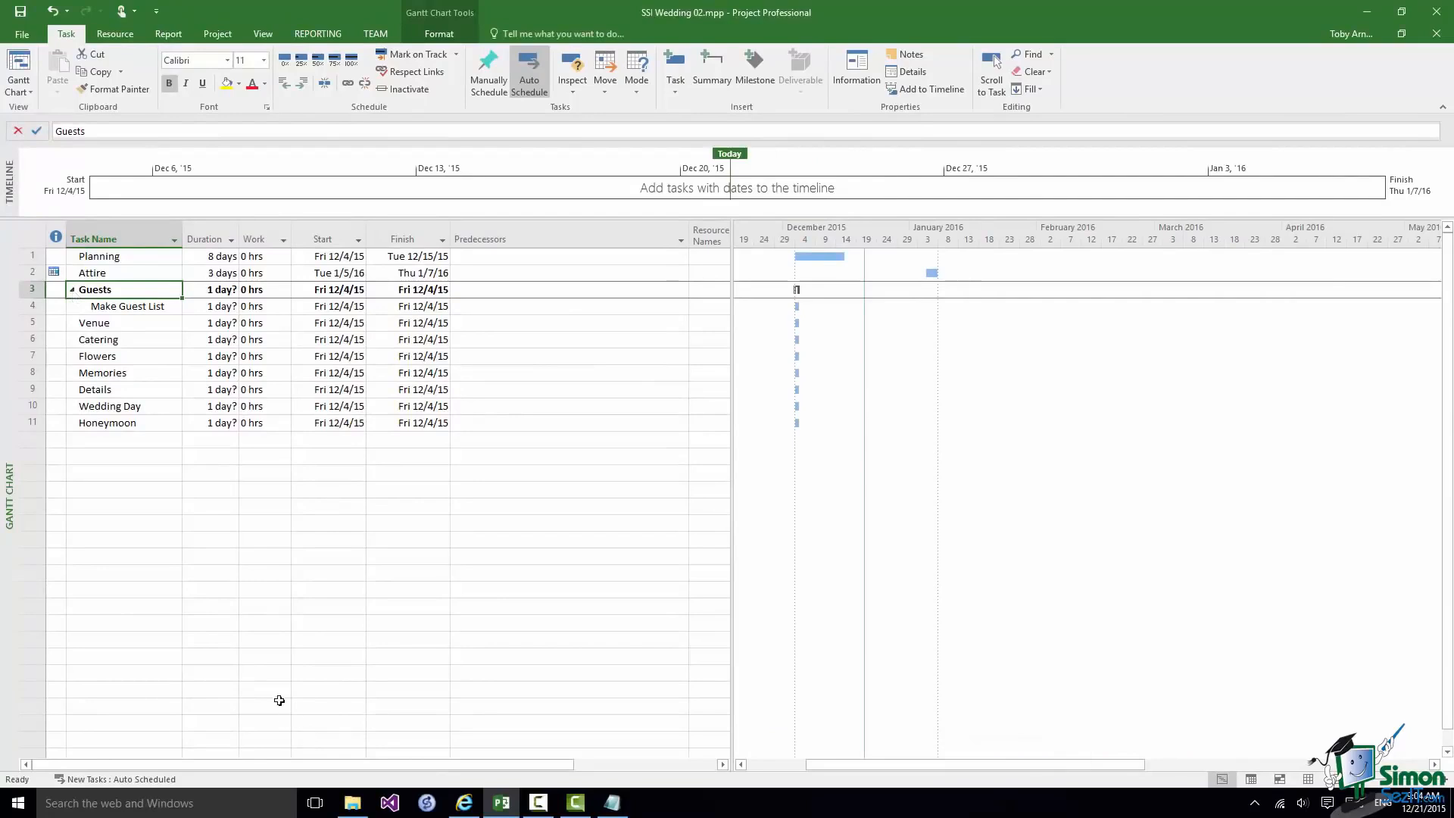
Step: Insert another new task between Make Guest List and Venue
left_click(34, 322)
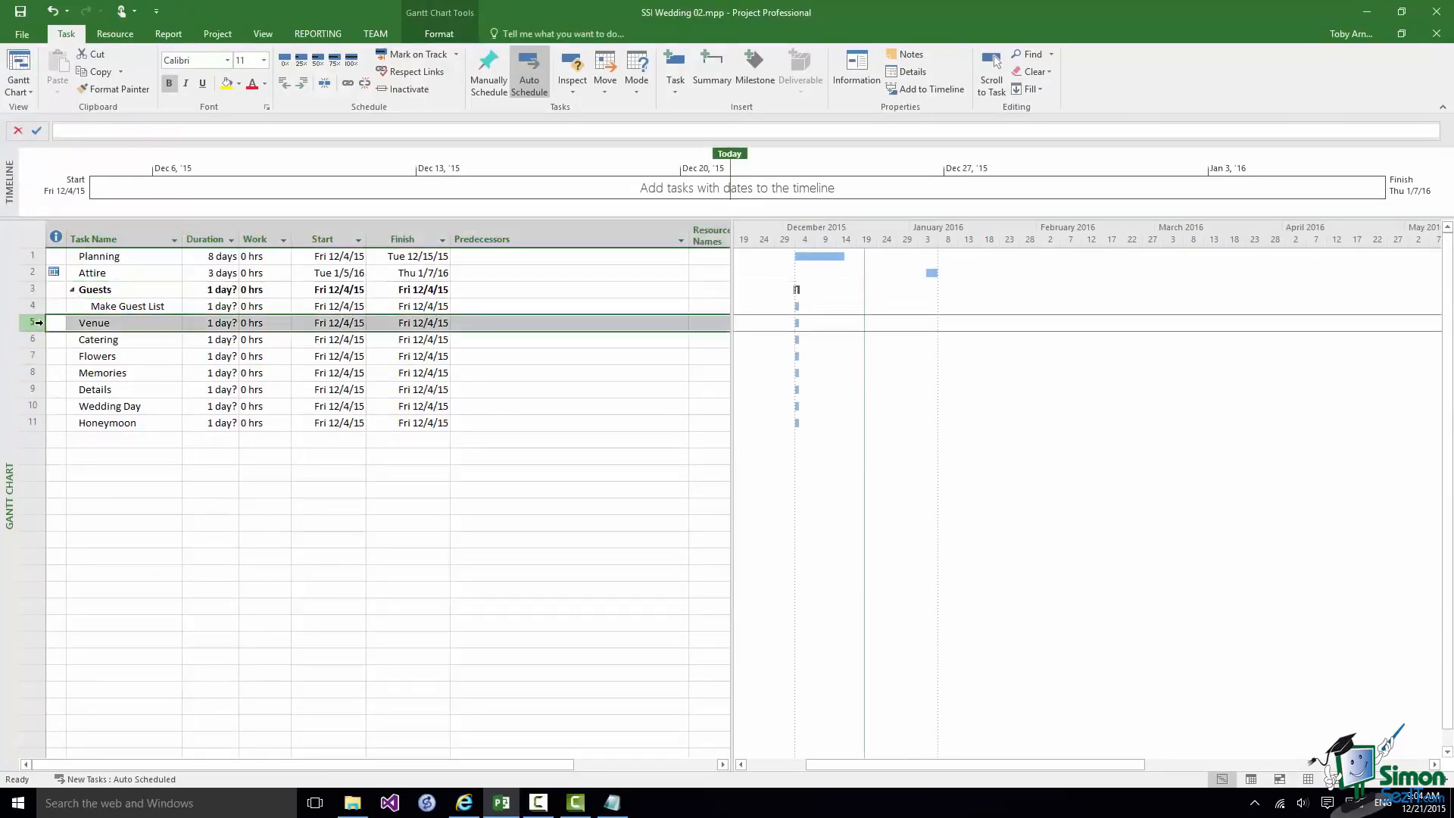
right_click(44, 324)
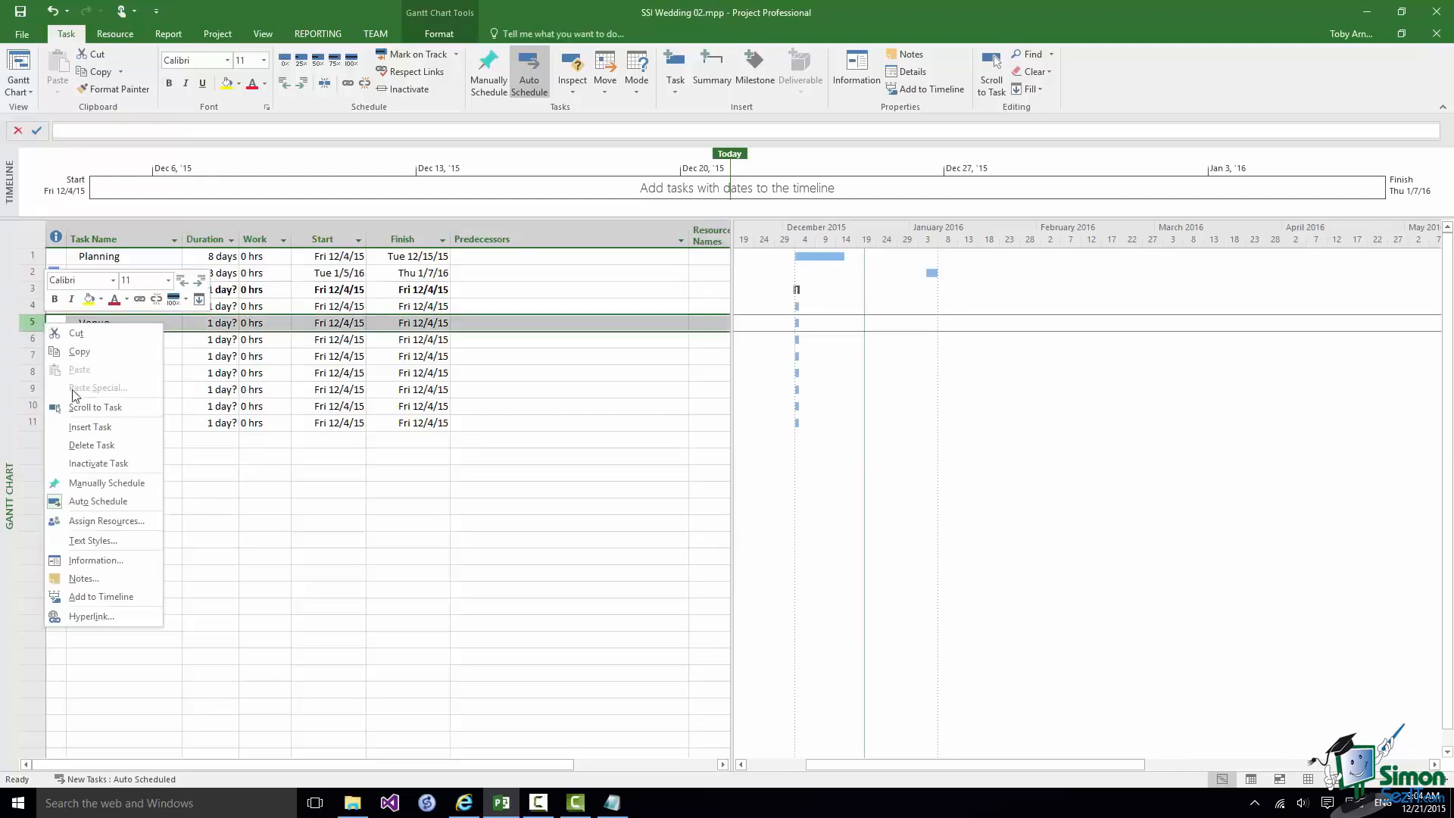
left_click(86, 427)
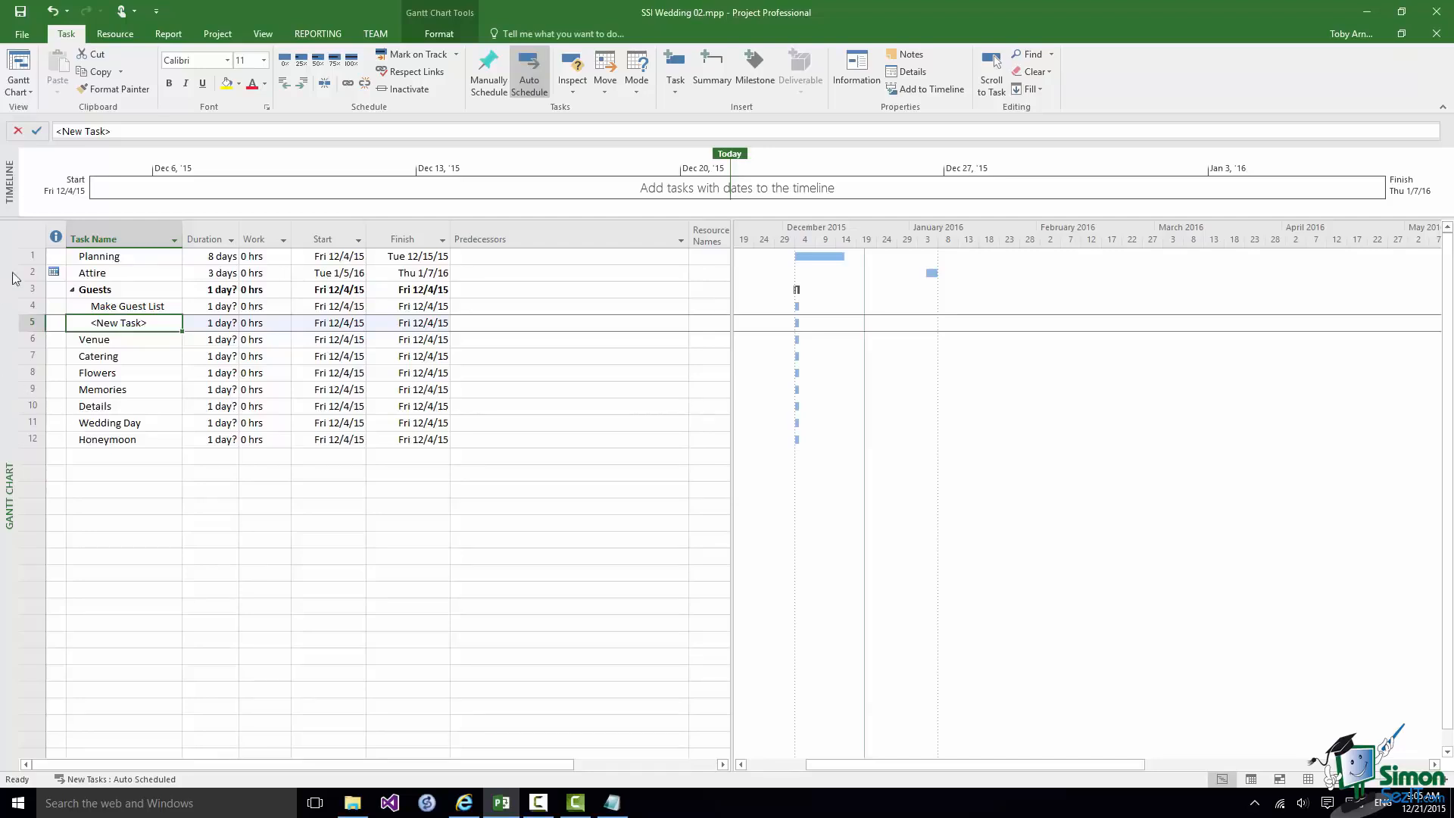
Step: Name the new task "Send out invitations" and widen the Task Name column so the name fits on one line
left_click(126, 128)
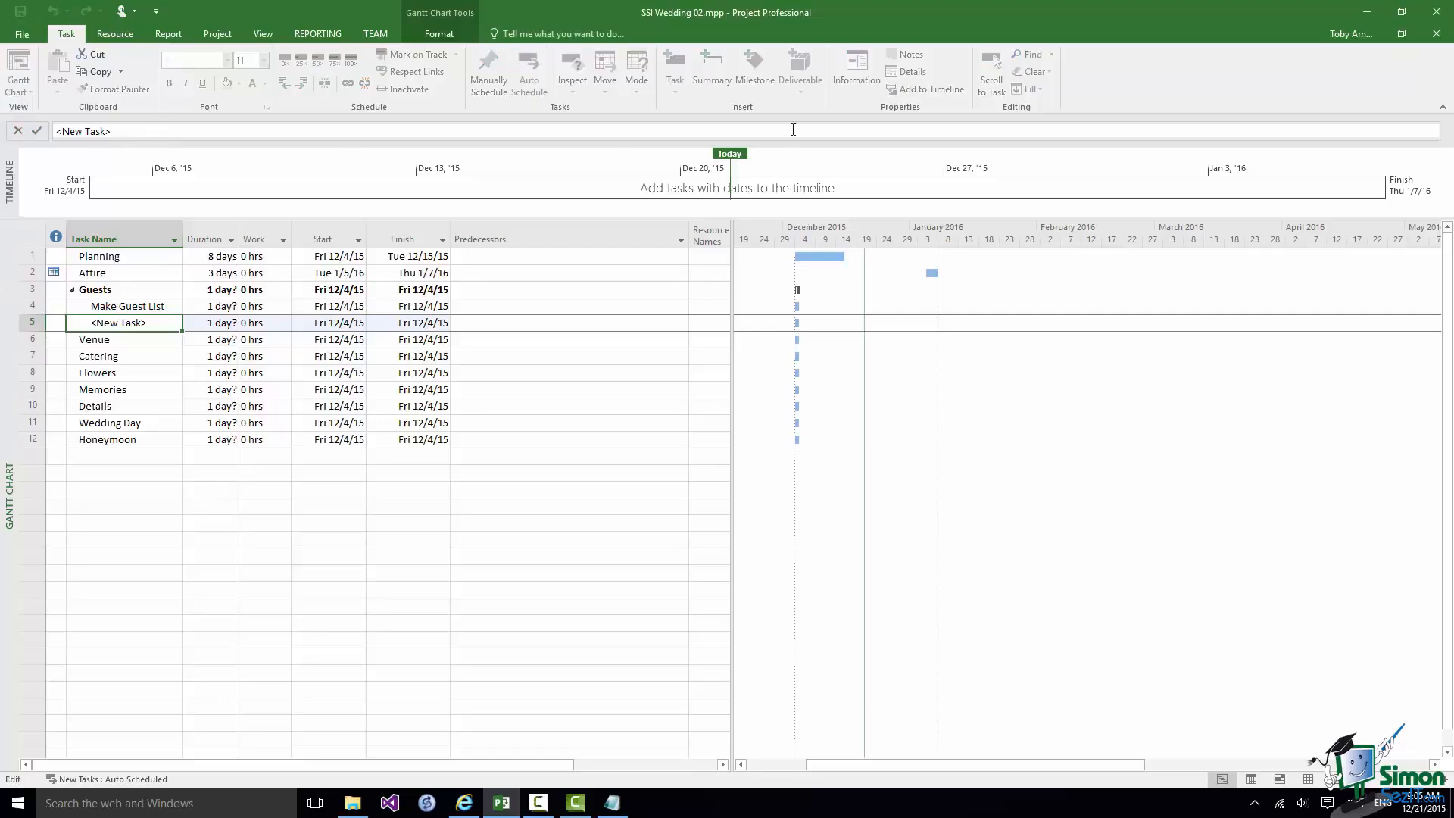
key("BackSpace")
key("BackSpace")
key("BackSpace")
key("BackSpace")
key("BackSpace")
key("BackSpace")
key("BackSpace")
key("BackSpace")
key("BackSpace")
key("BackSpace")
type("Send out invitations")
left_click(37, 131)
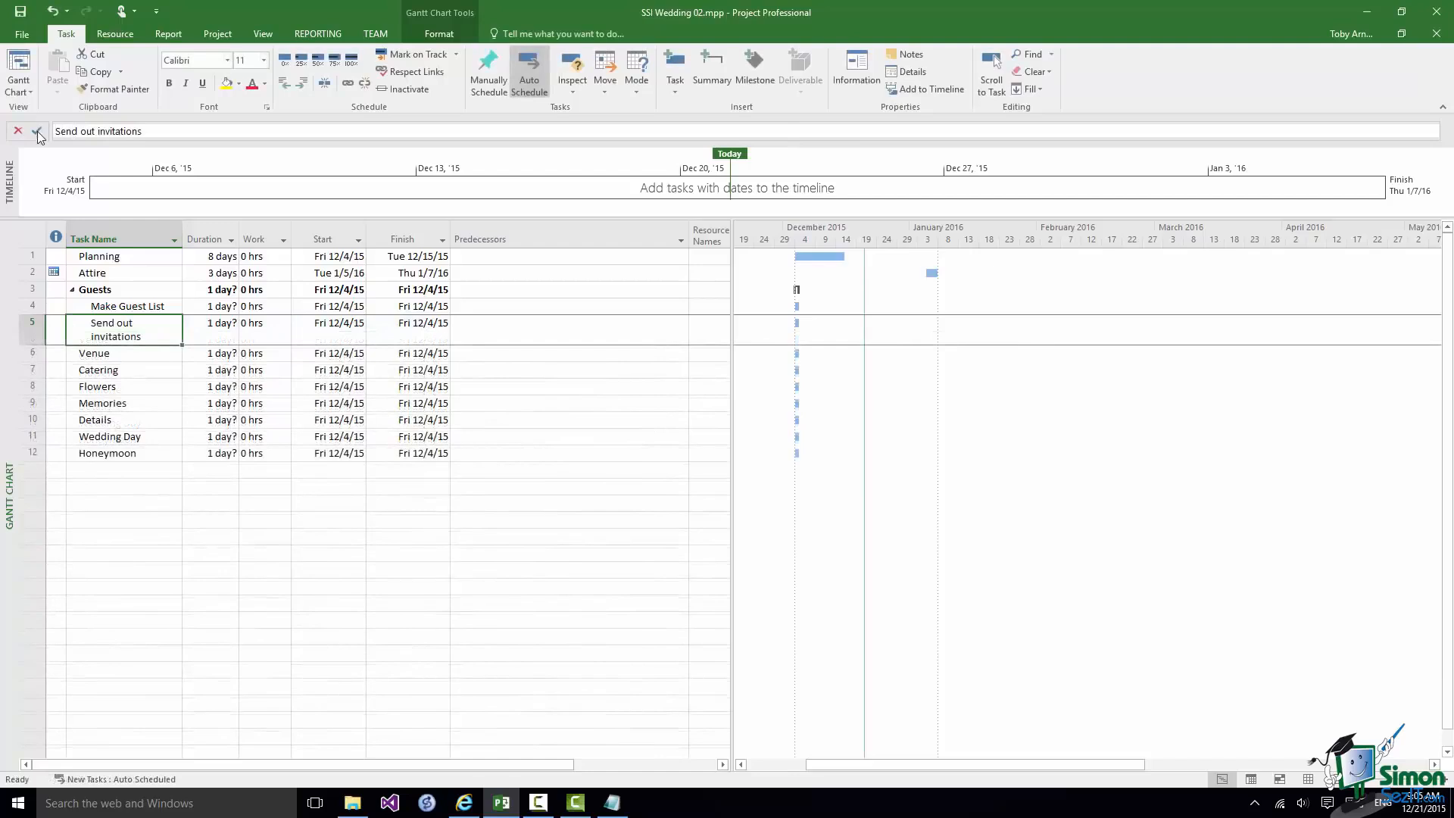
left_click_drag(182, 233, 218, 233)
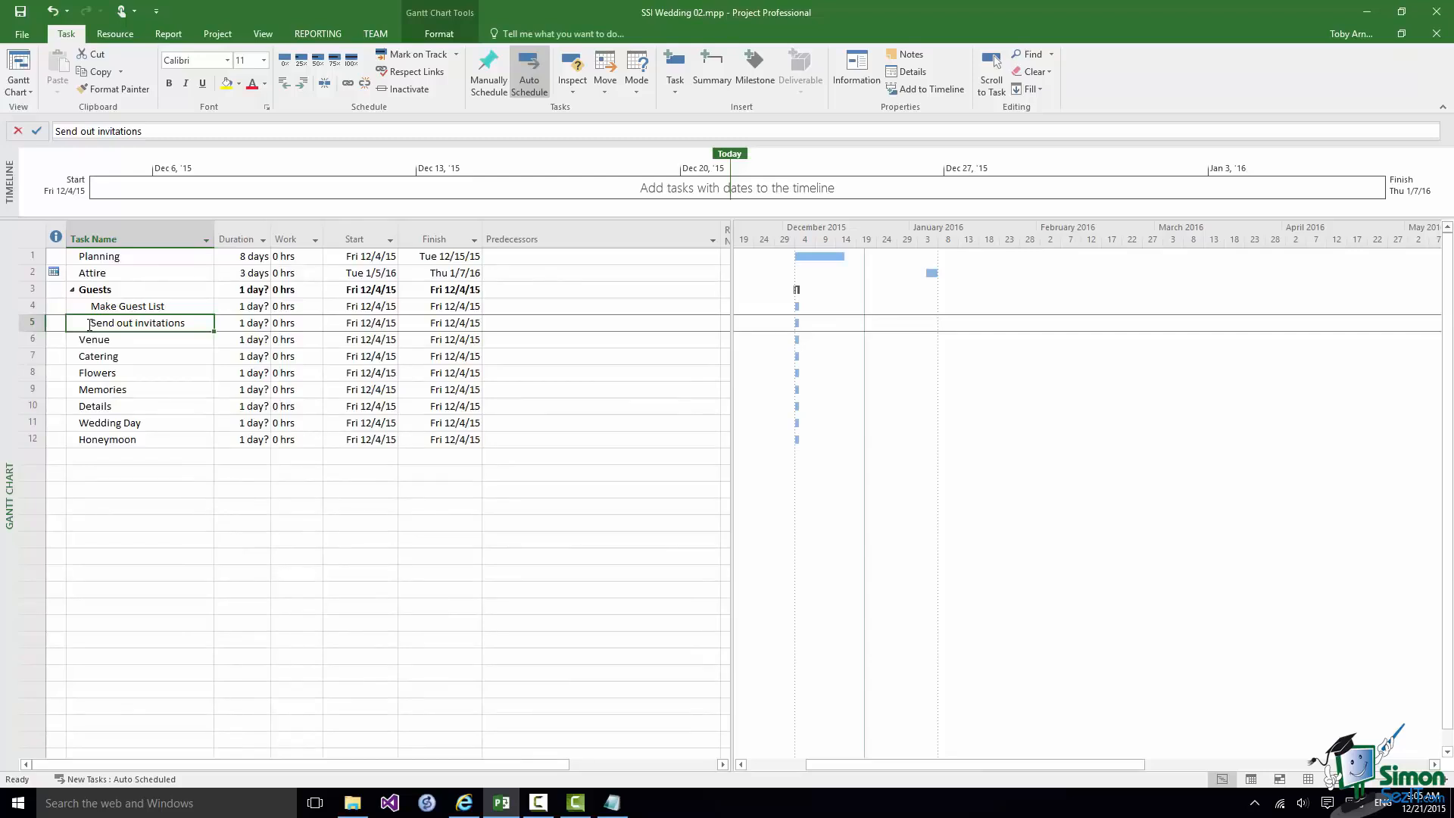
Step: Outdent the Send out invitations task one level and indent it back under Guests
left_click(28, 322)
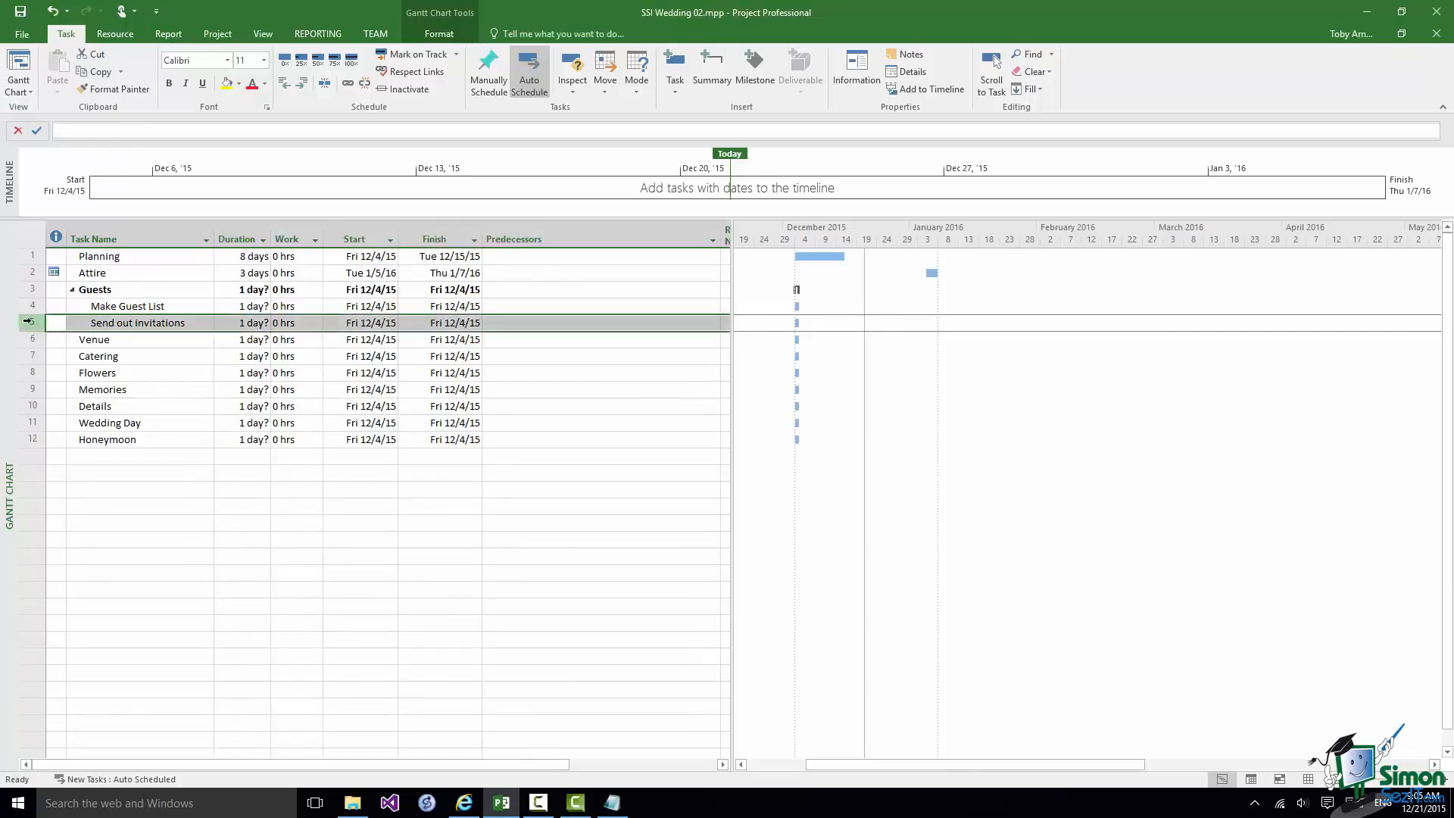
left_click(284, 84)
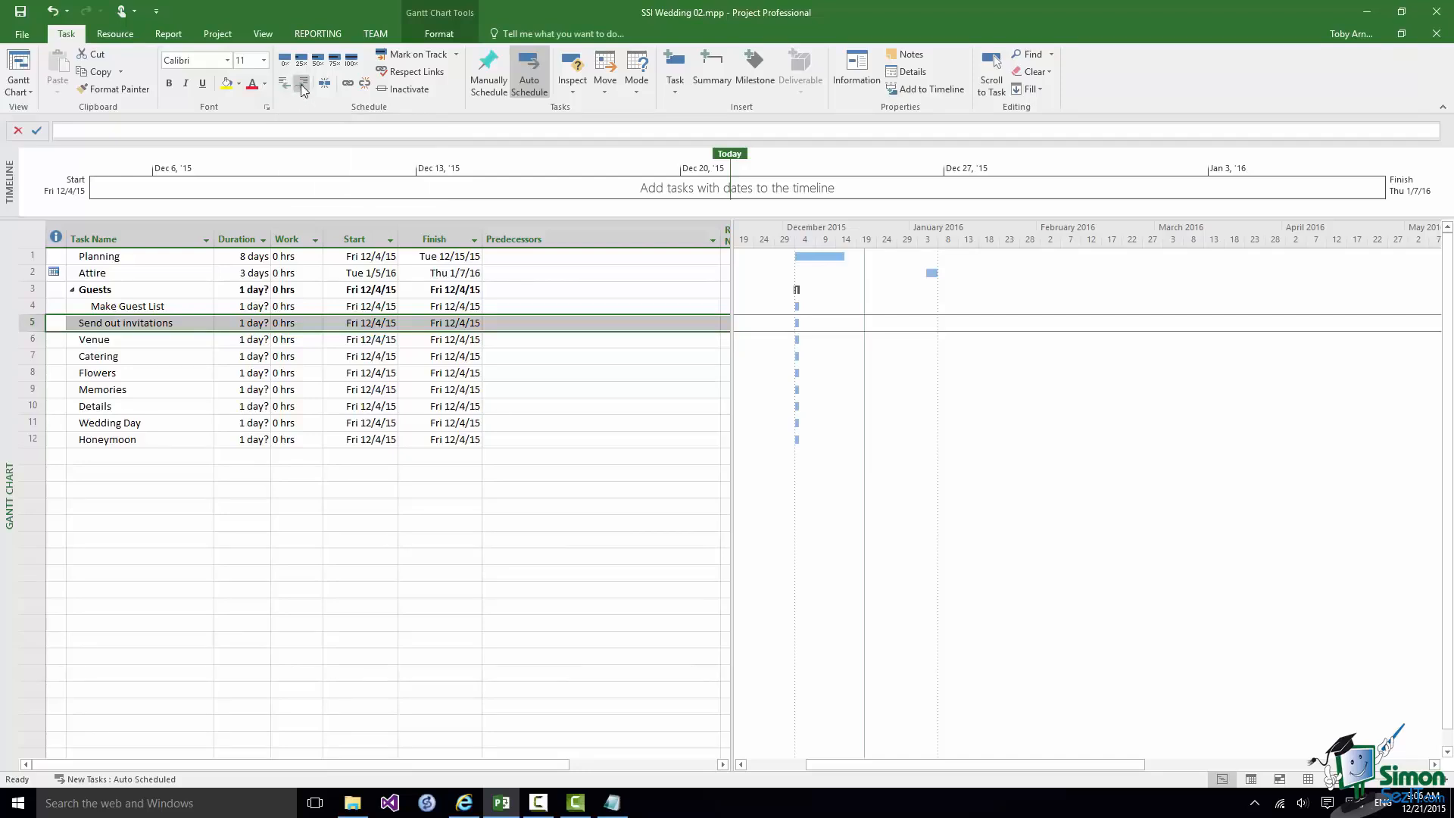
left_click(301, 84)
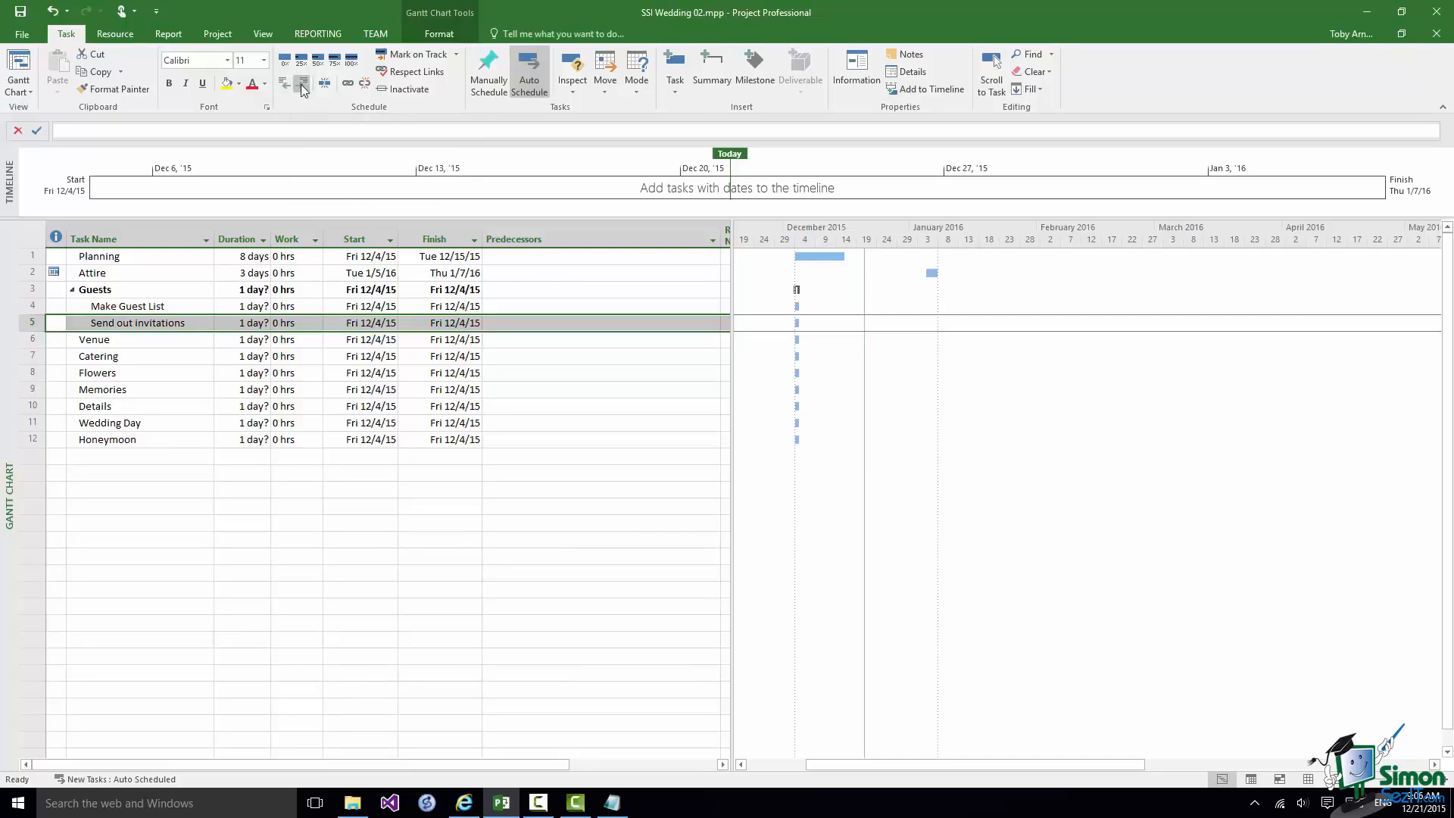
Step: Add the subtasks "Finalize Guest List" and "Book guest accommodation" under Guests, above Venue
left_click(29, 338)
right_click(30, 338)
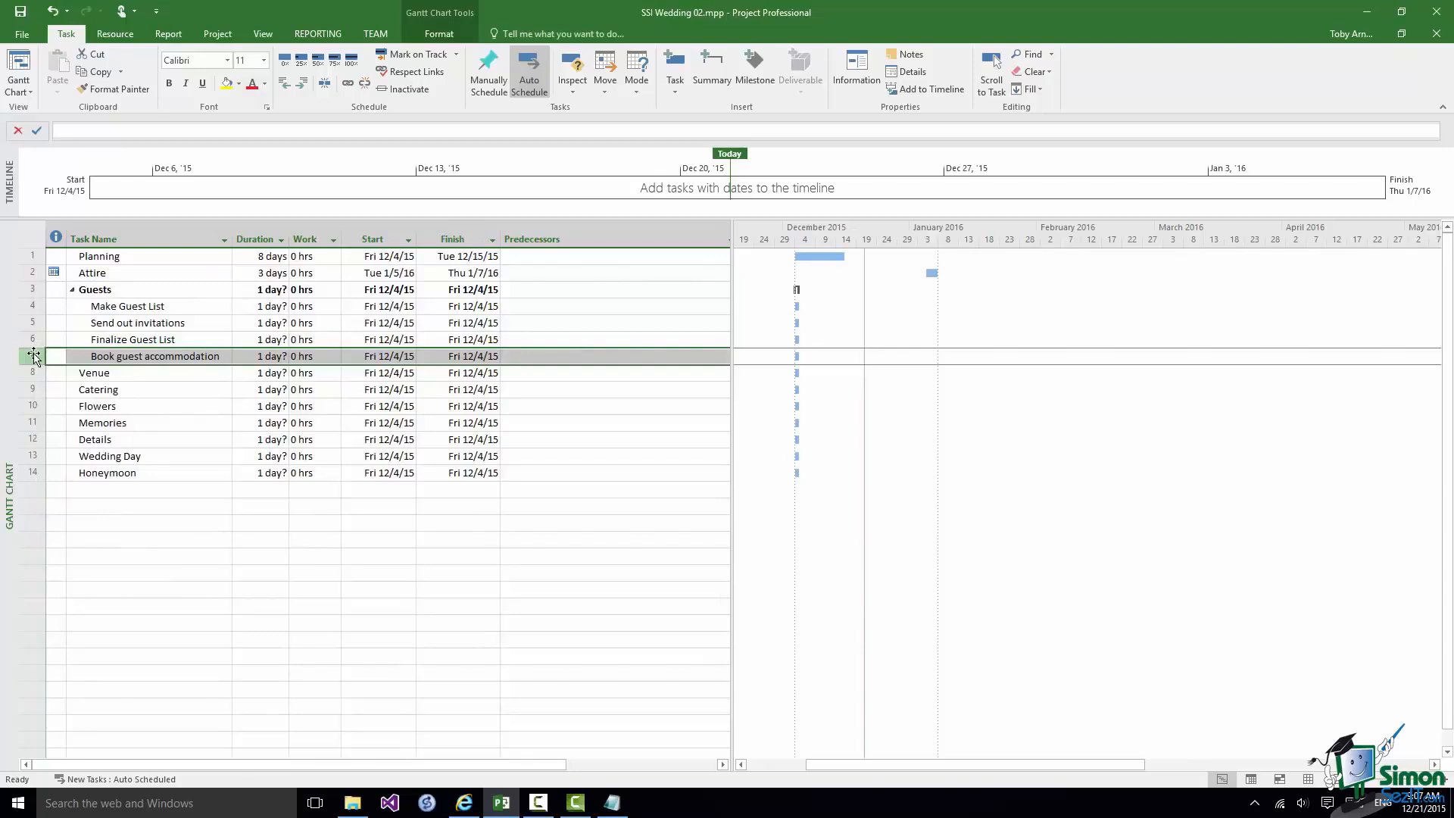
right_click(34, 356)
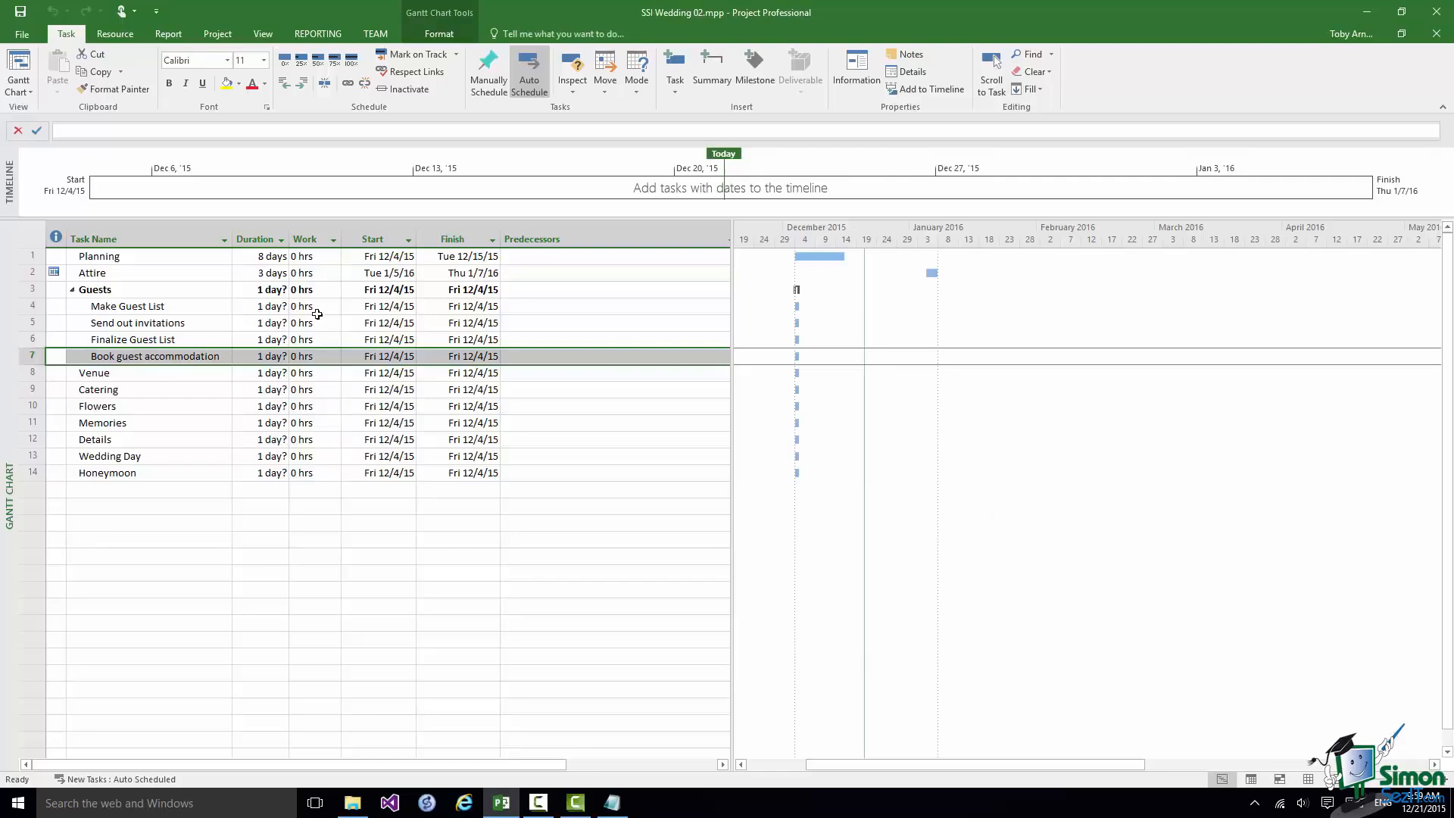
Step: Set the duration of Make Guest List to 8 days and save the project
left_click(169, 312)
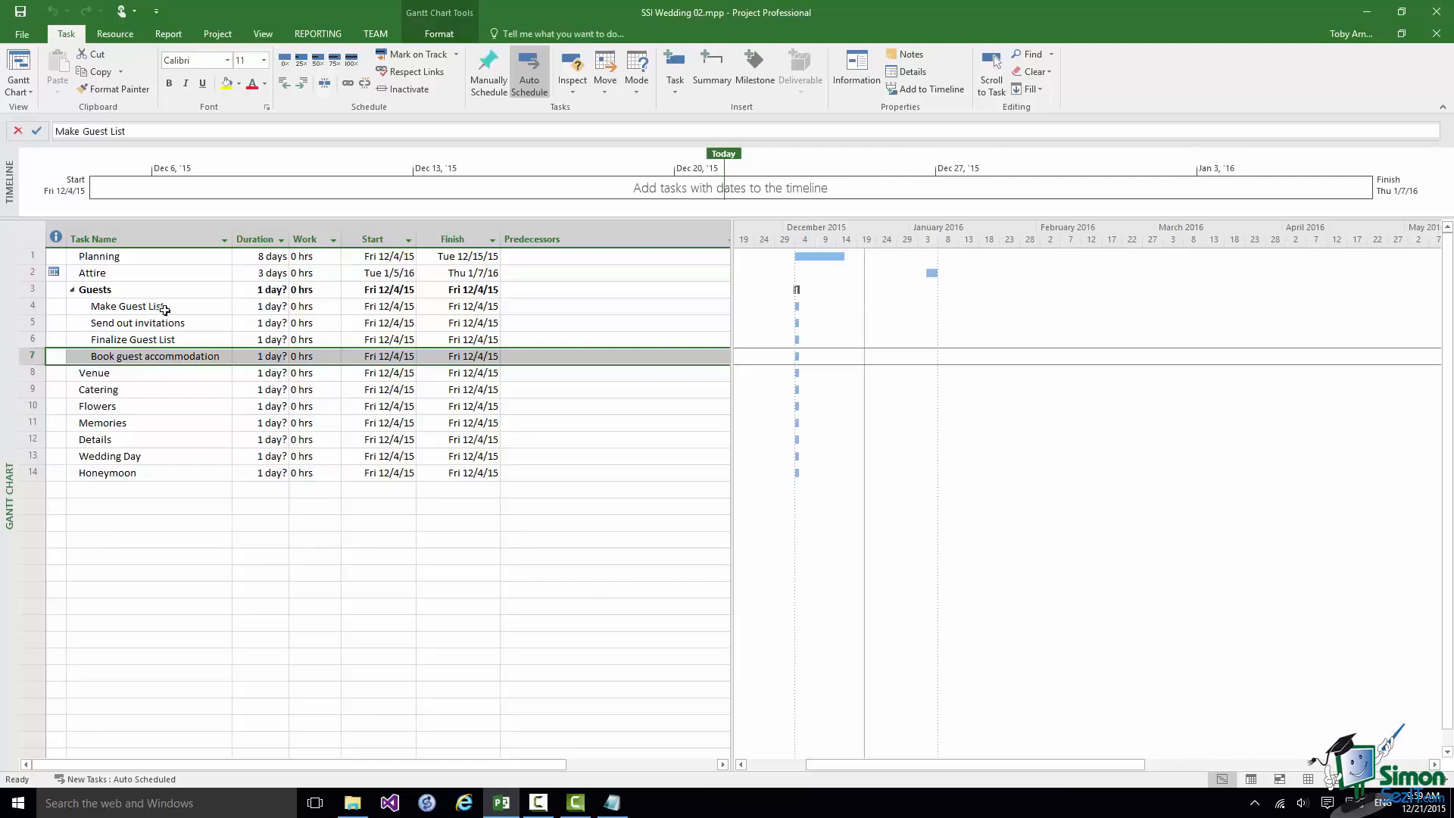
left_click(273, 307)
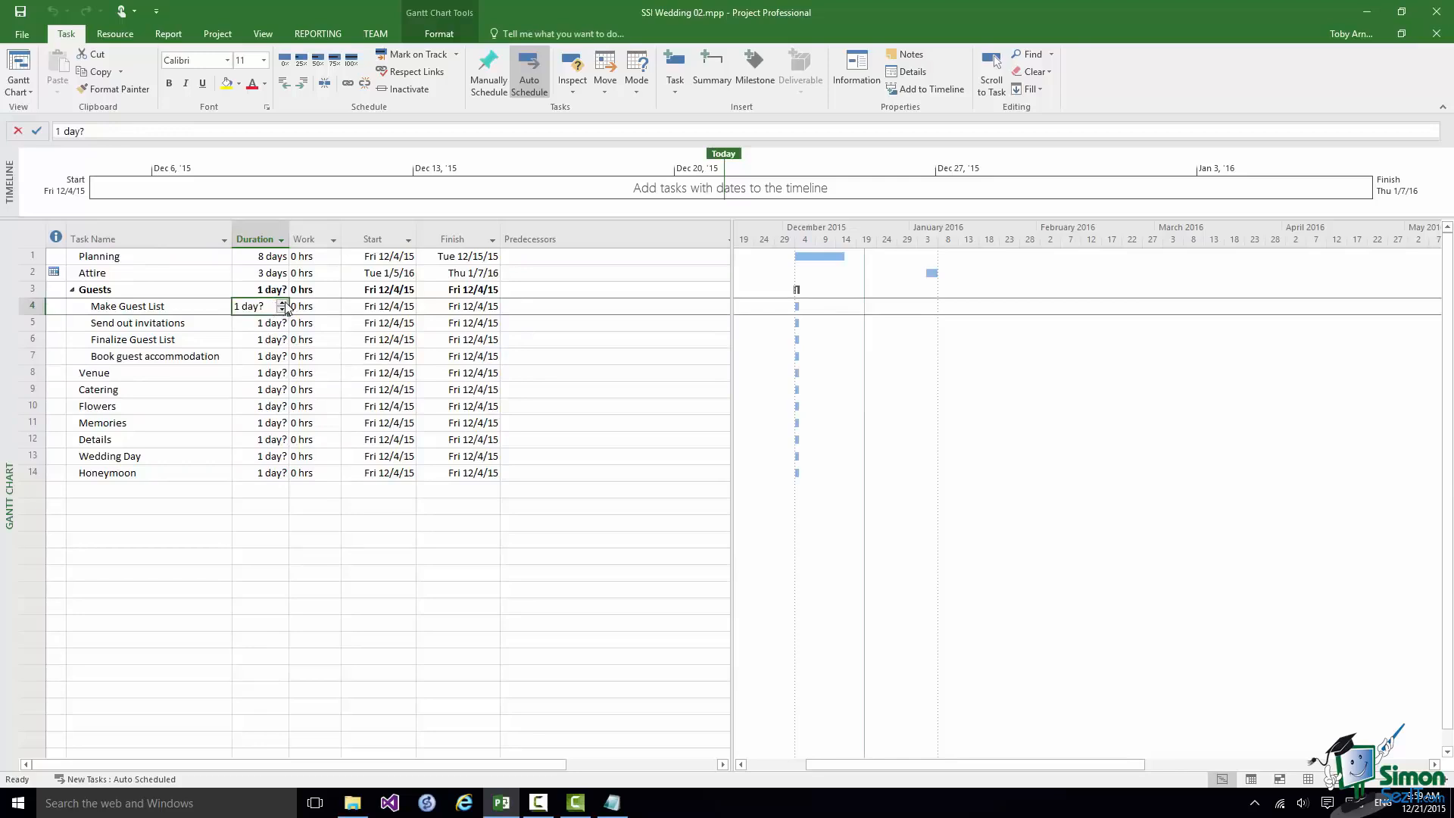
left_click(283, 304)
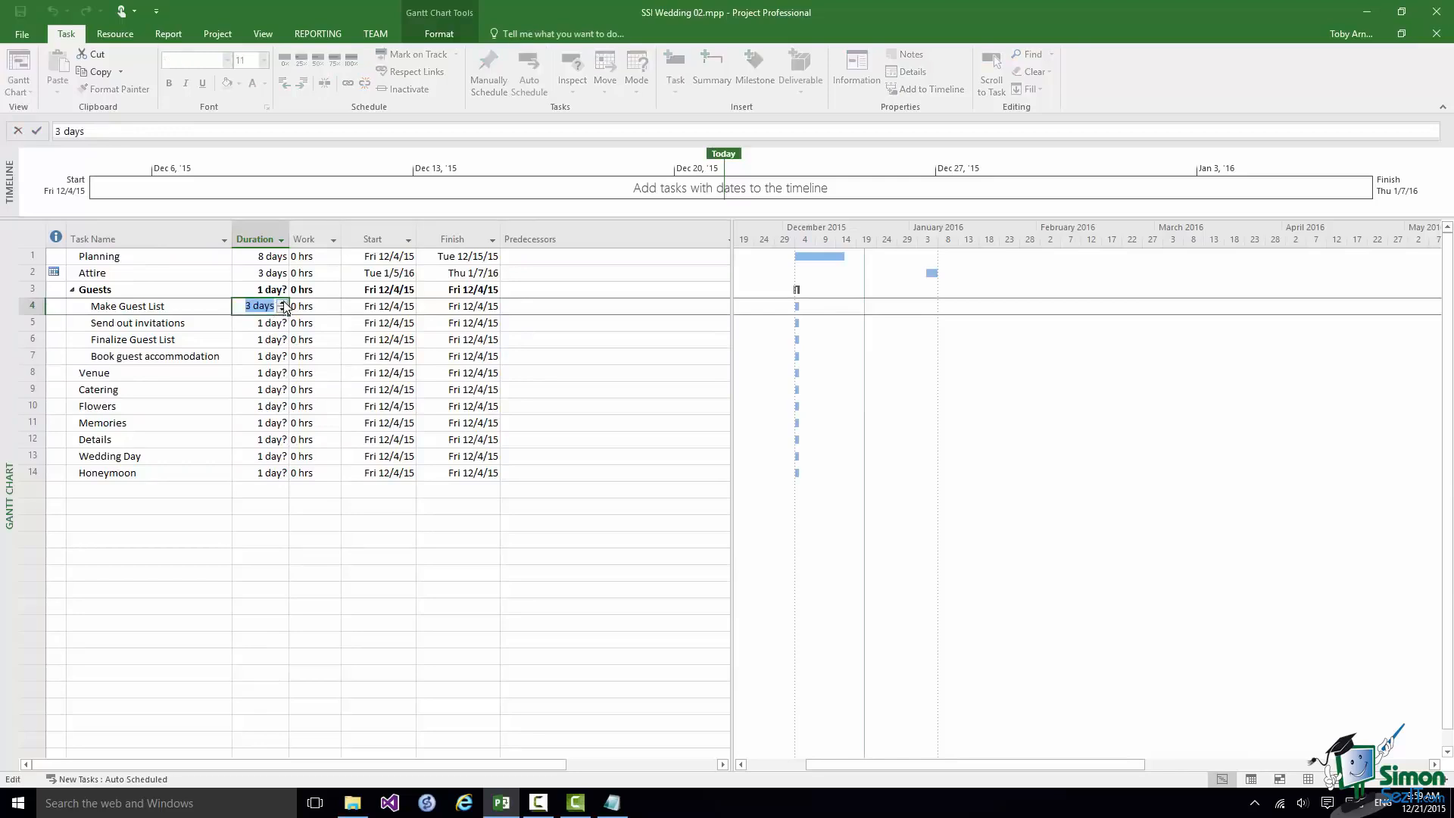
left_click(196, 305)
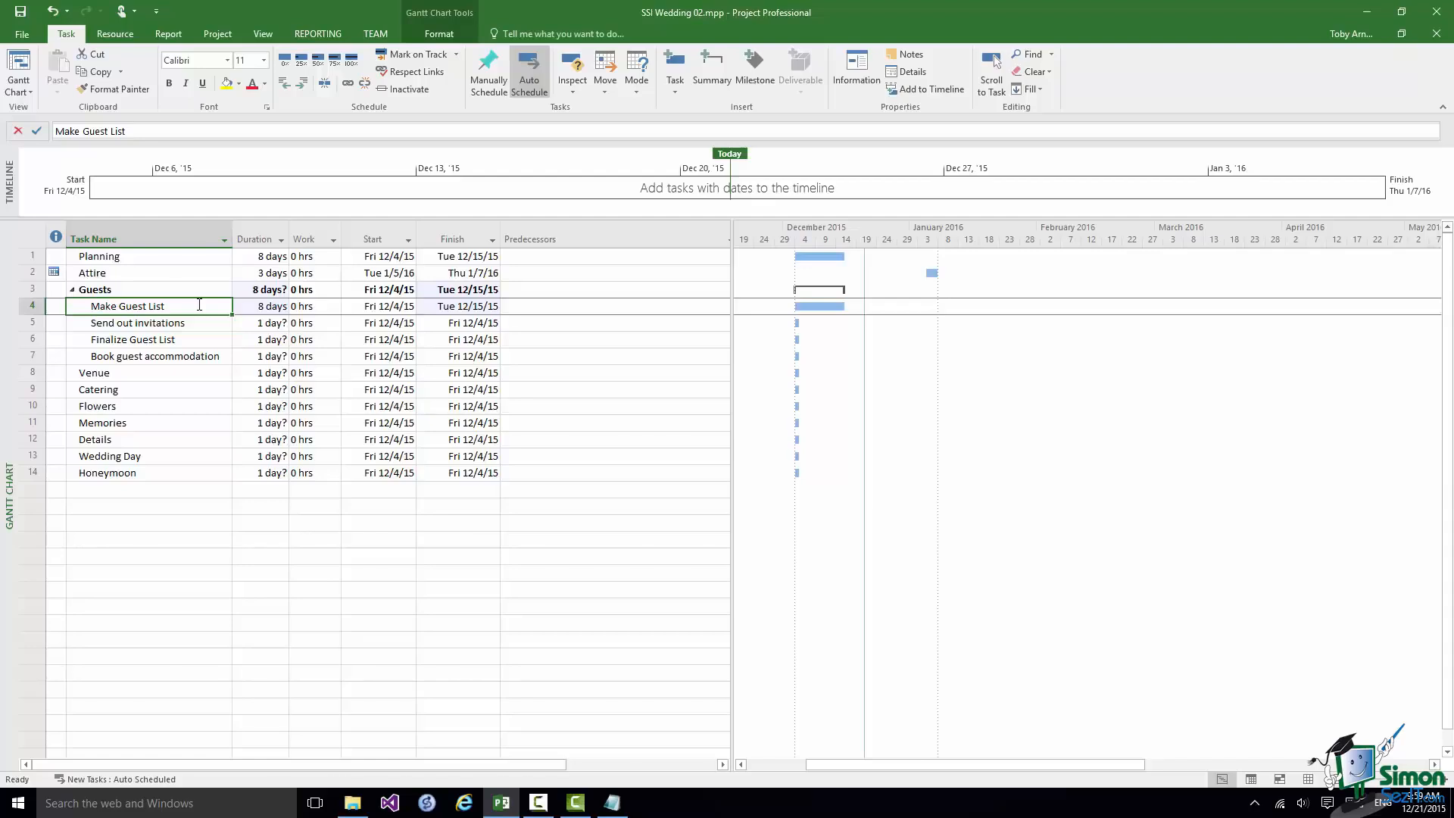
key("ctrl+s")
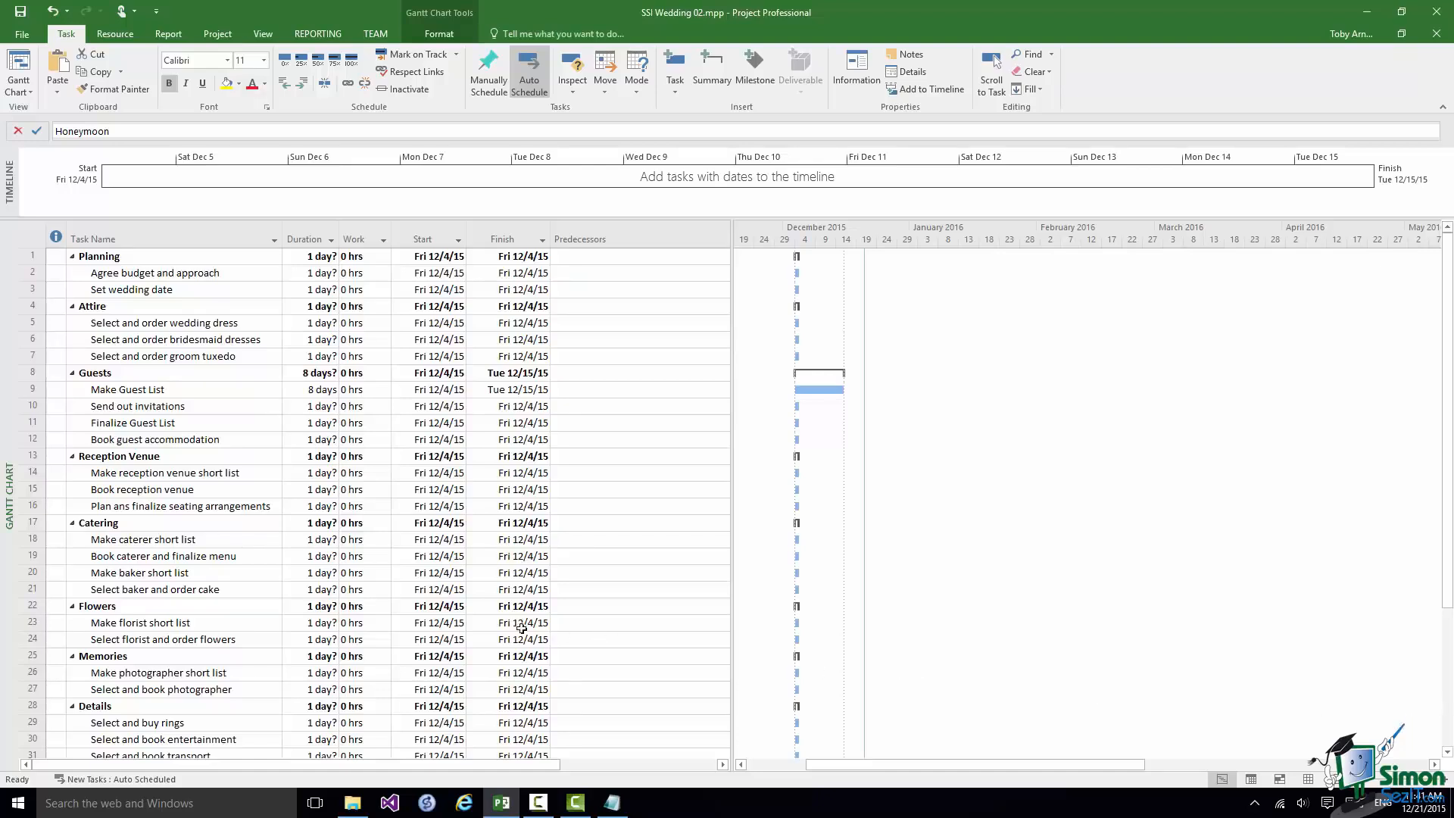
Step: Insert a new task above Select and order bridesmaid dresses in the Attire group
left_click(28, 321)
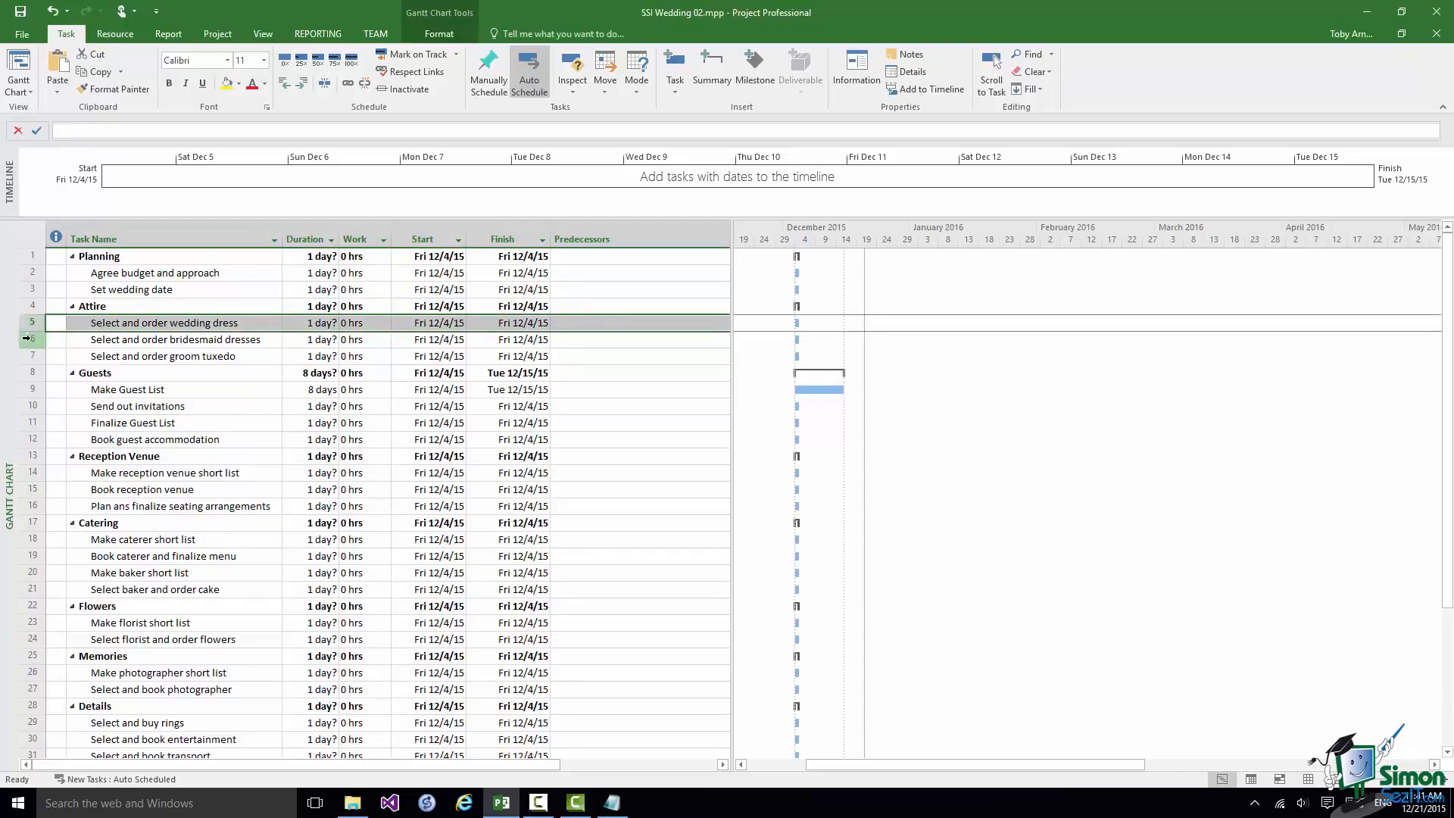
right_click(27, 338)
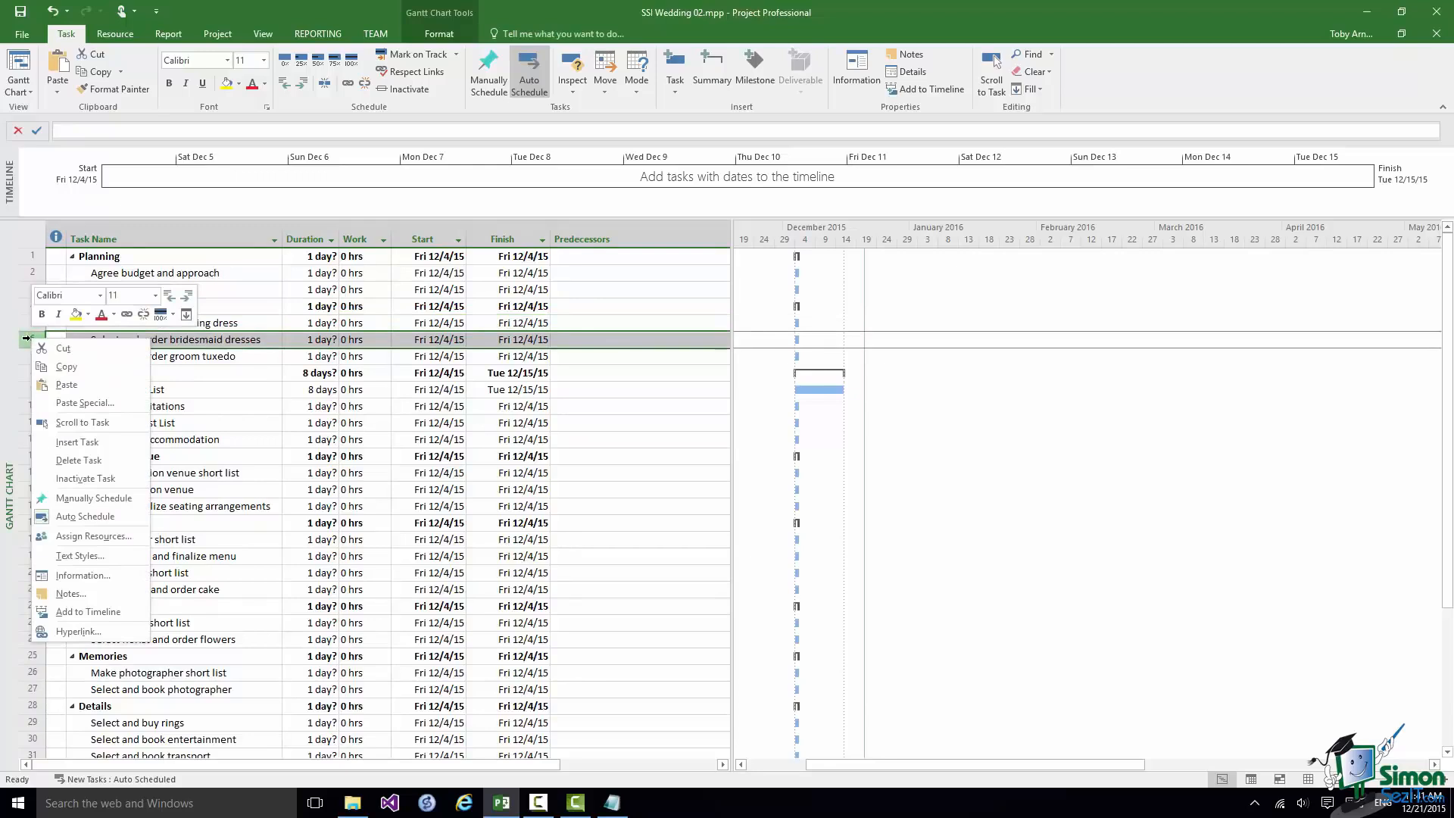
left_click(78, 444)
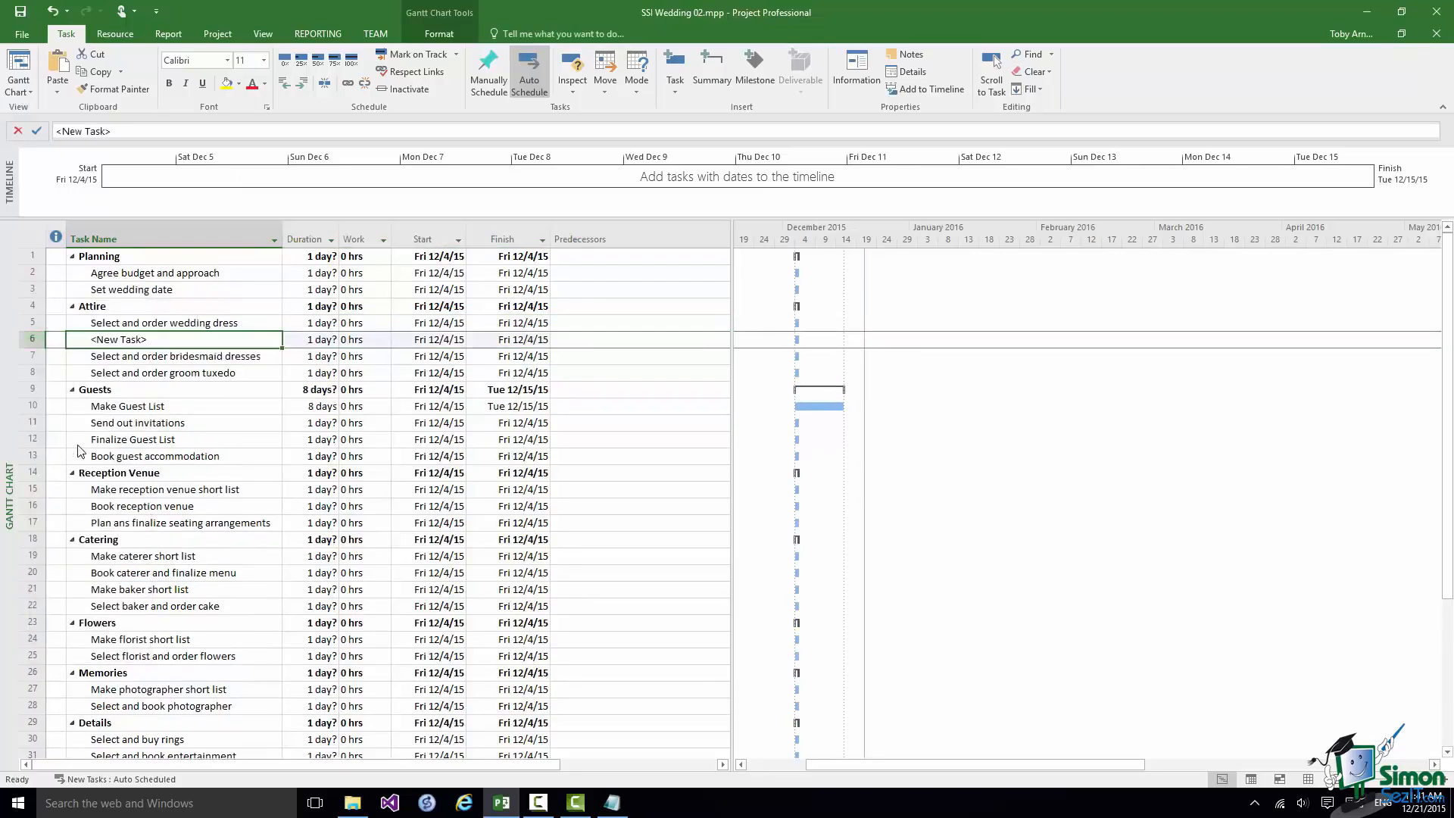
Step: Name the new task "Select wedding dress" and indent it under Select and order wedding dress
left_click(124, 130)
key("BackSpace")
key("BackSpace")
key("BackSpace")
key("BackSpace")
key("BackSpace")
key("BackSpace")
key("BackSpace")
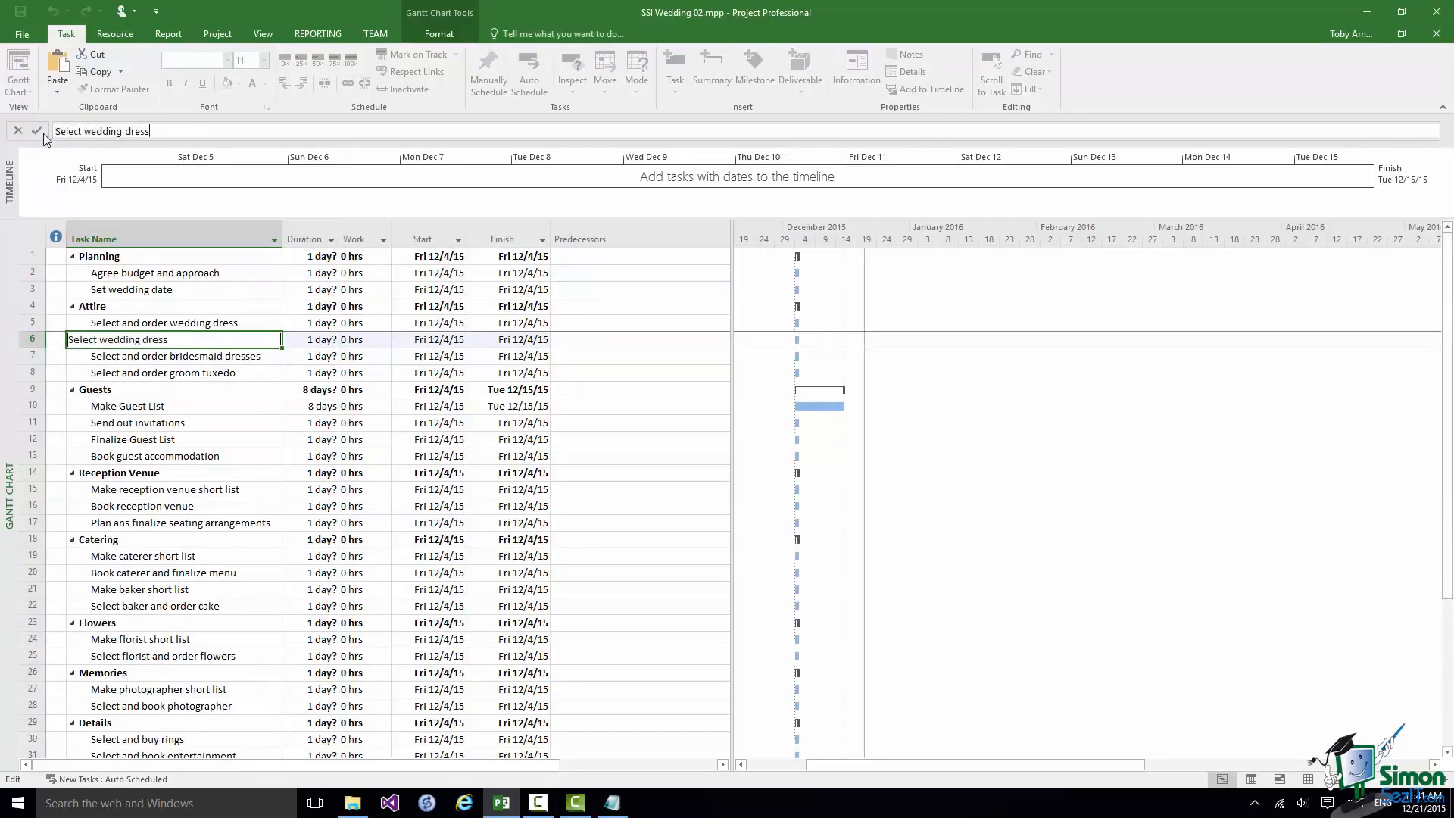
left_click(39, 131)
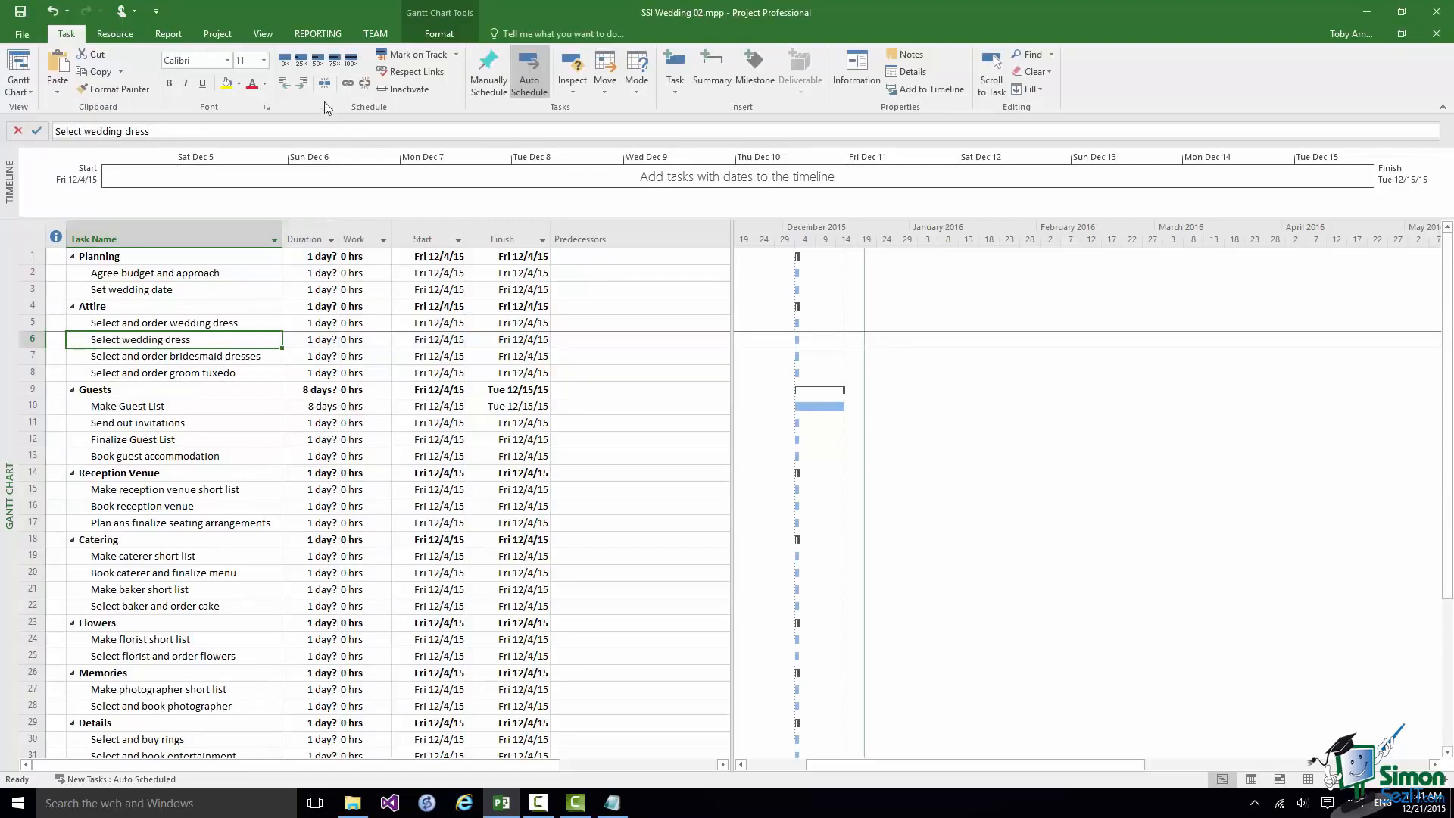
left_click(302, 84)
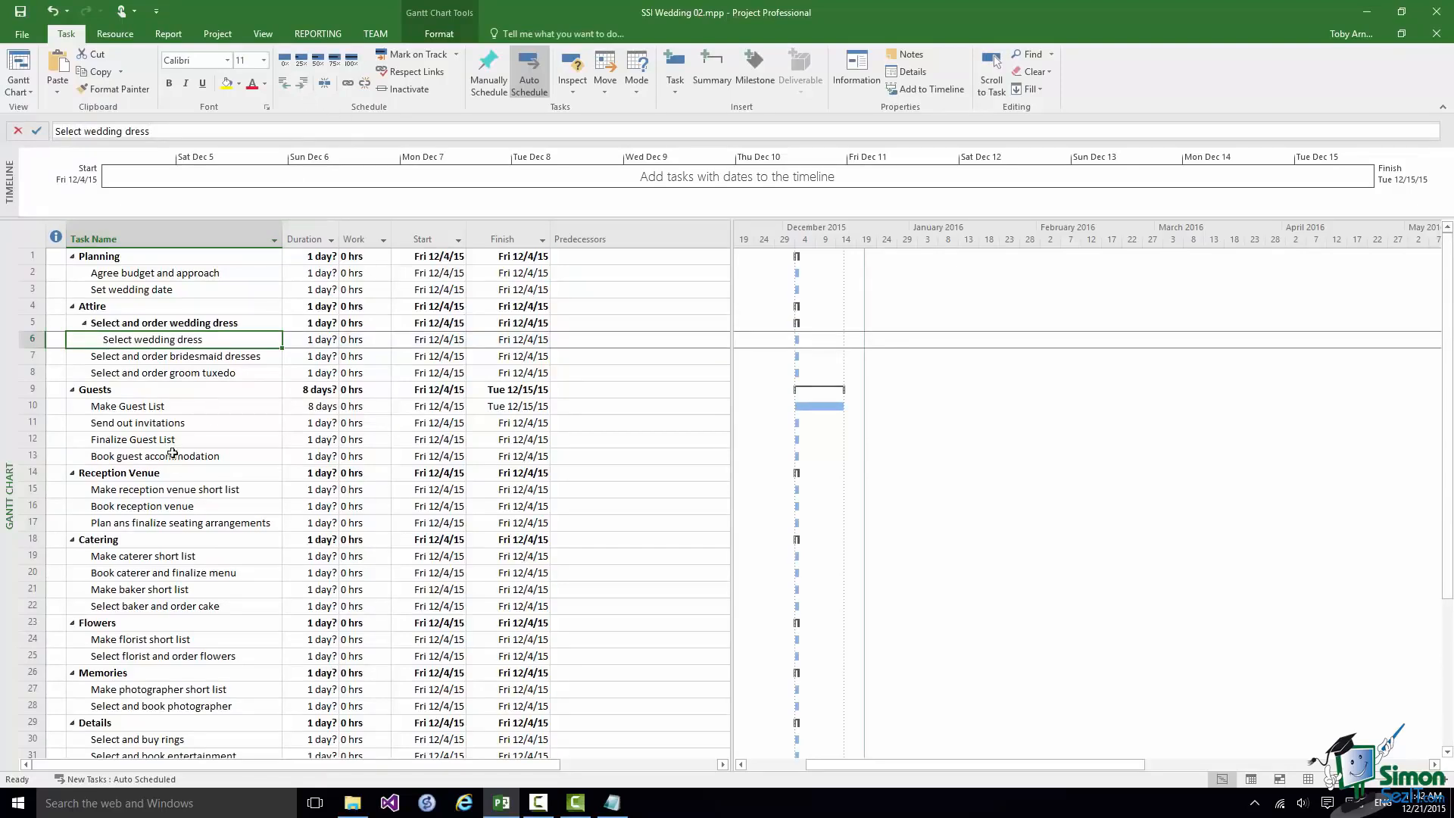
Step: Add the subtasks "Order dress" and "Measurements and fittings" below Select wedding dress
left_click(26, 355)
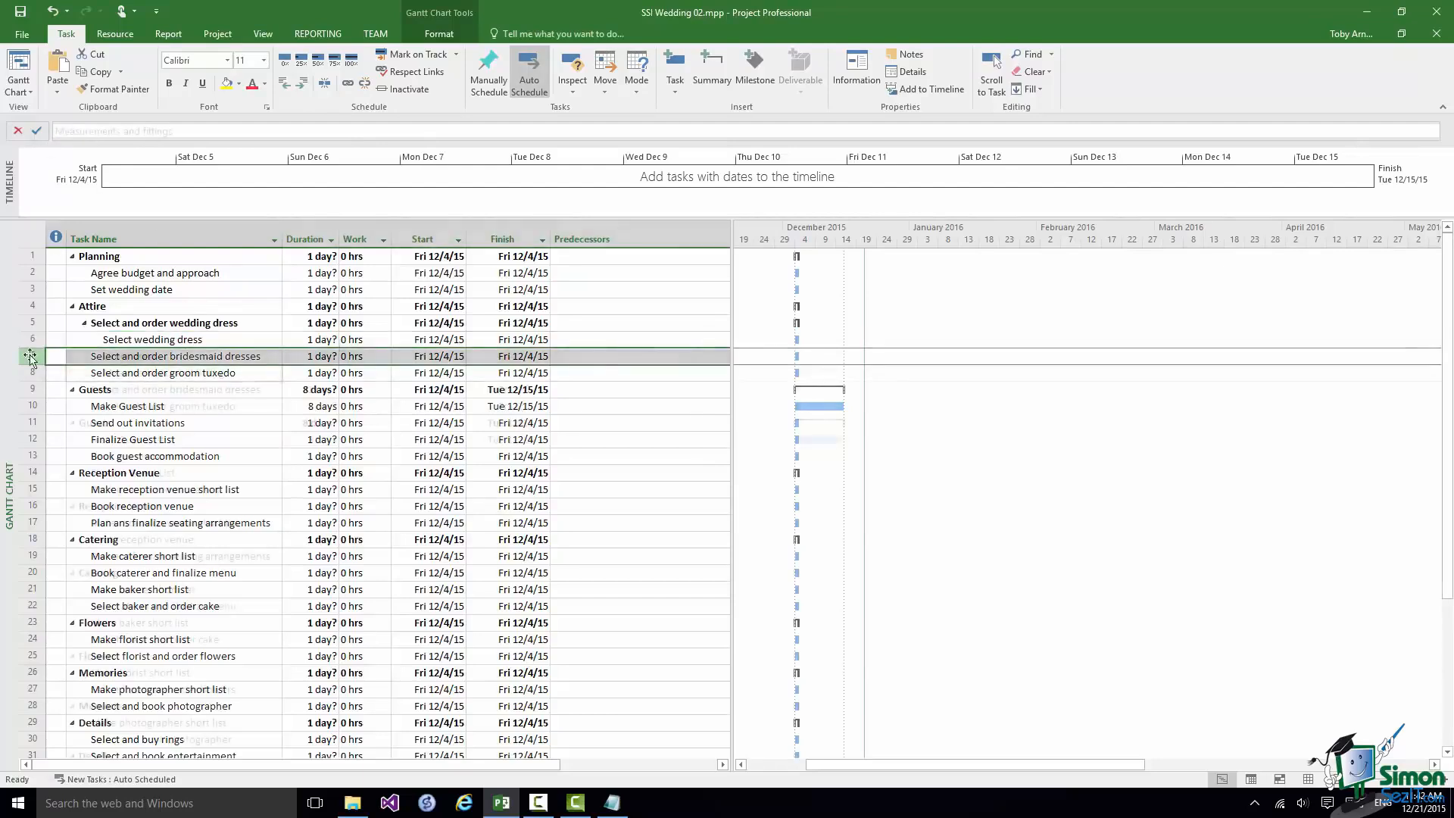
right_click(27, 355)
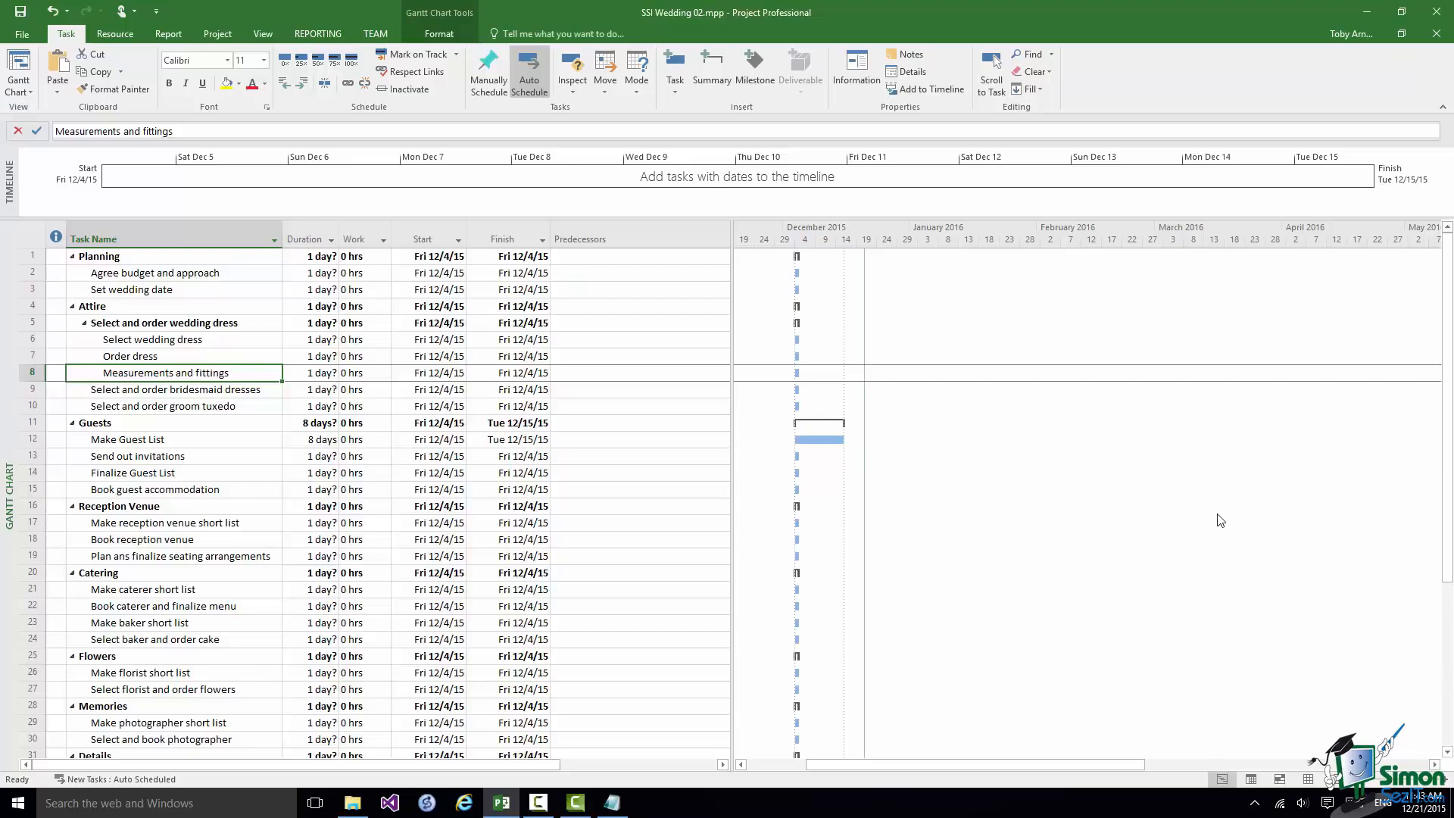
Step: Hide the subtasks of the Attire summary task, and show them again
scroll(1220, 520, "down", 5)
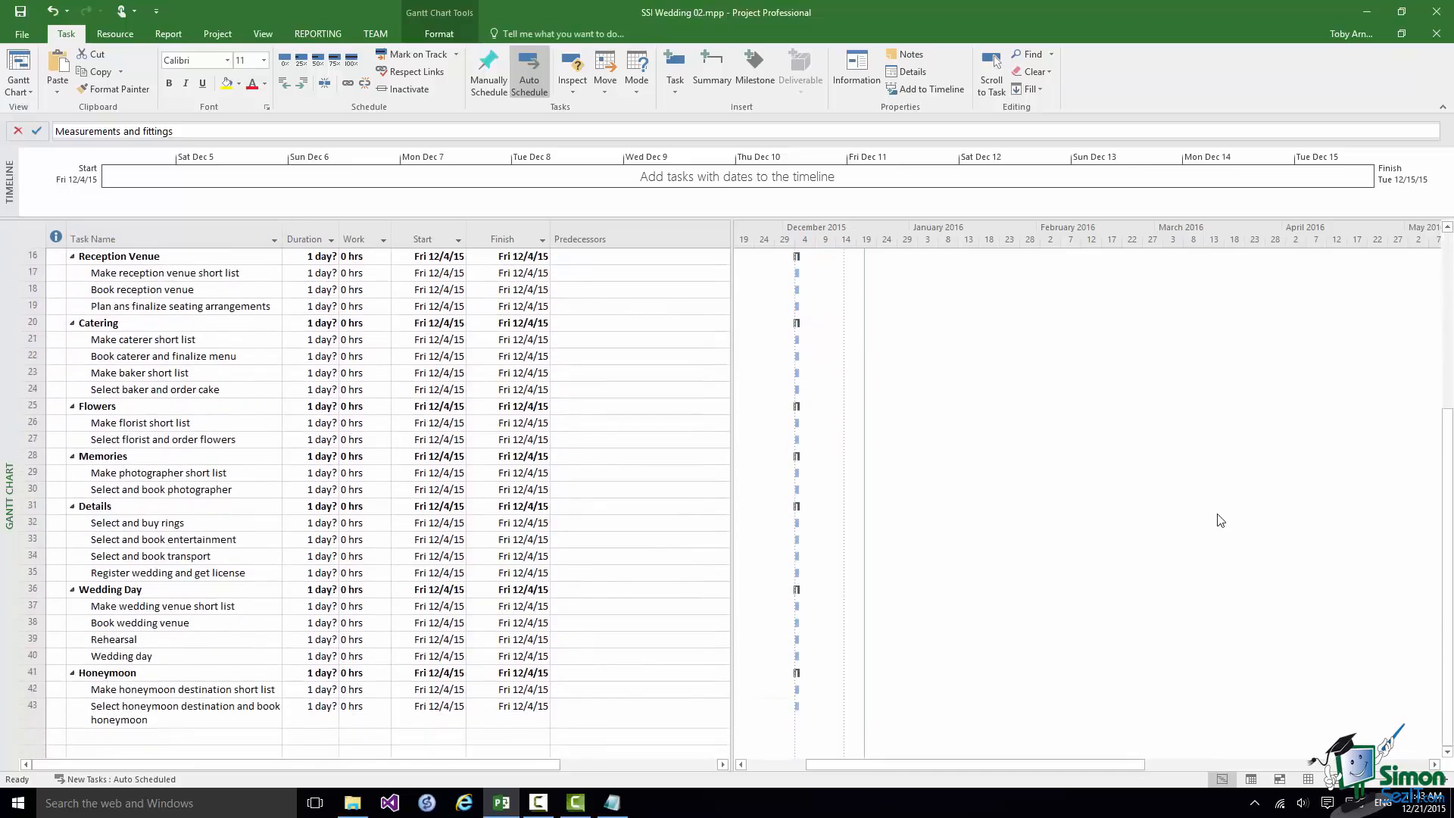
scroll(1219, 521, "up", 4)
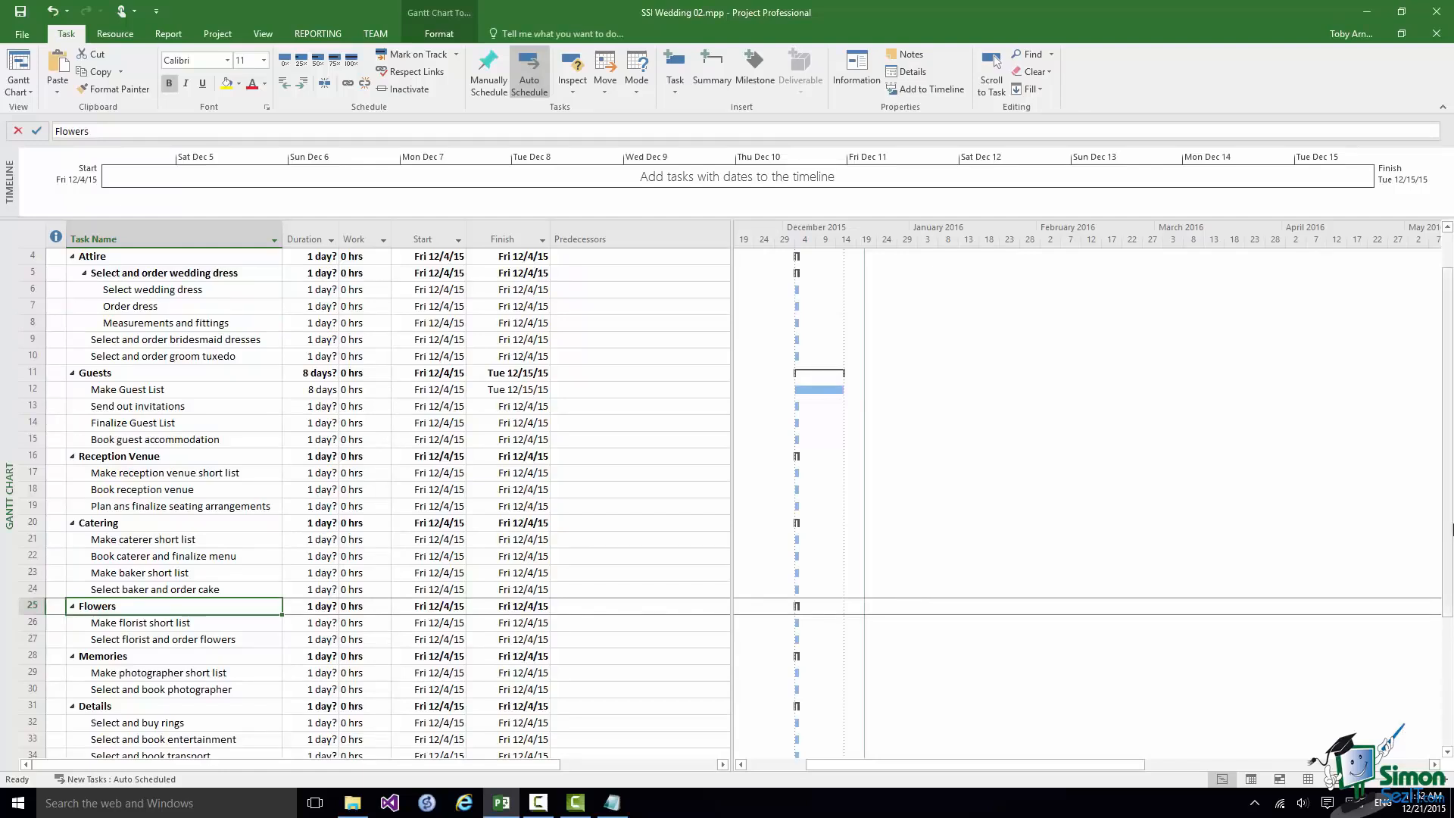
scroll(1446, 512, "up", 2)
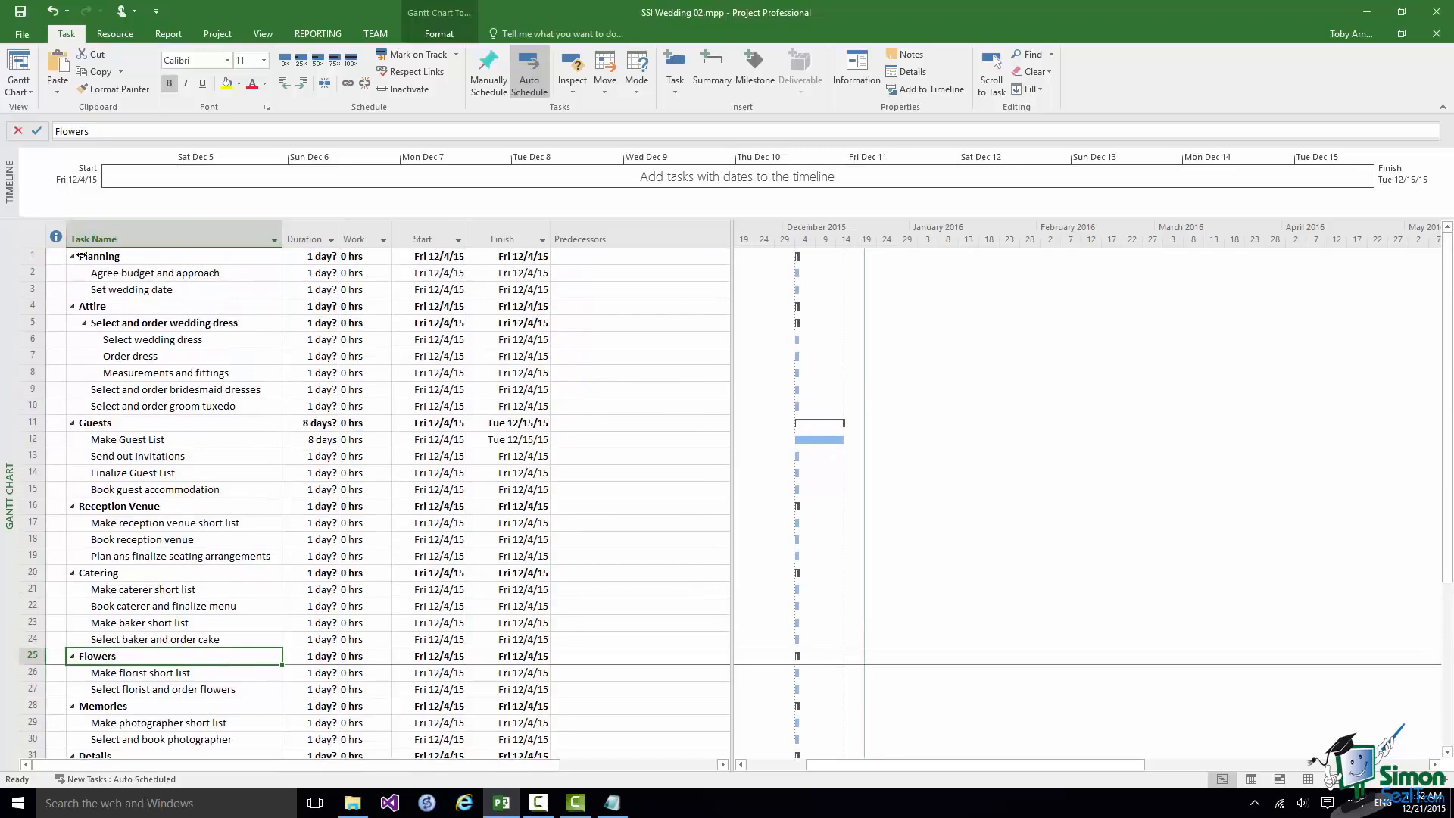
left_click(82, 306)
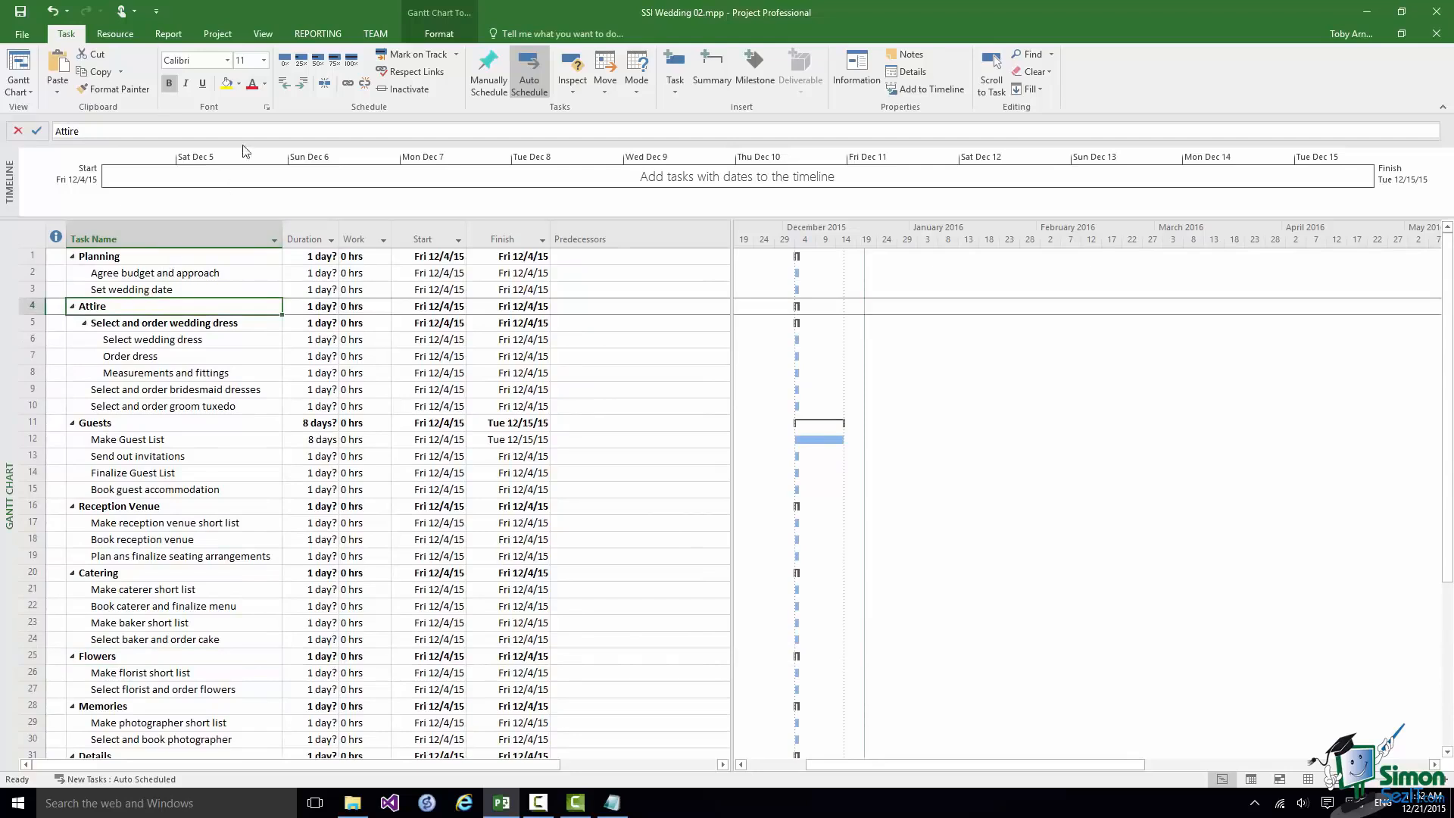
left_click(260, 34)
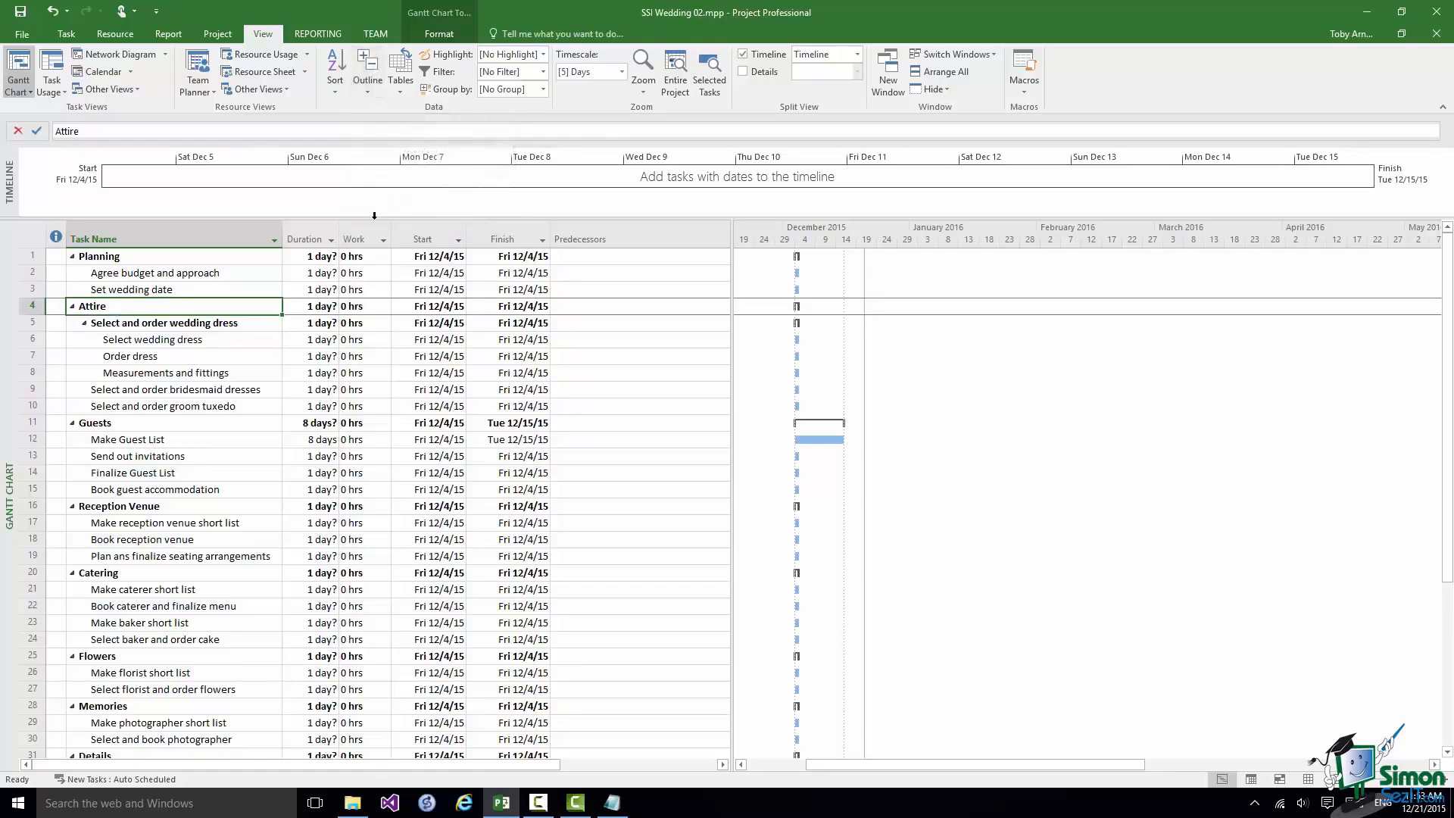
left_click(369, 95)
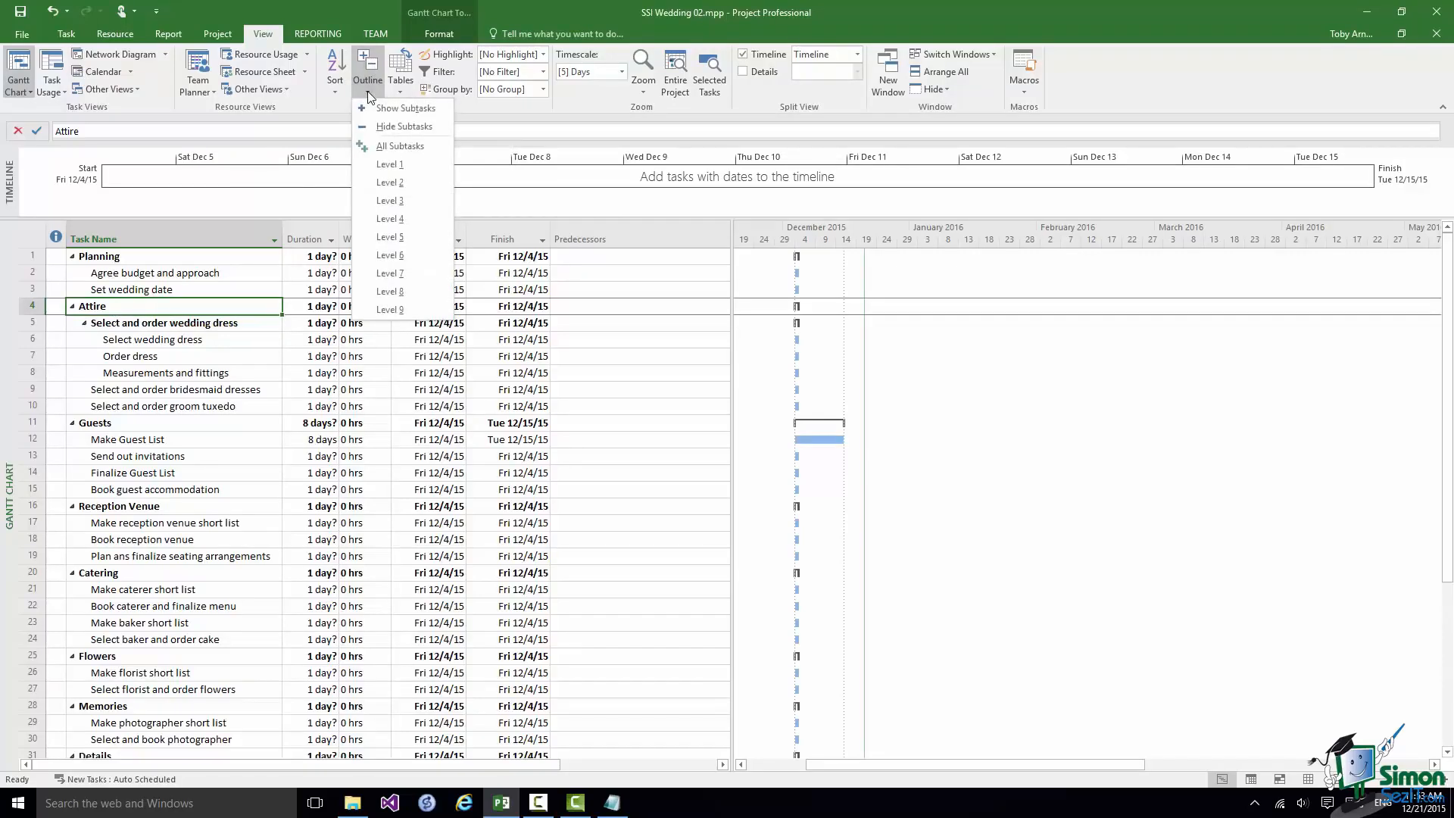
left_click(381, 127)
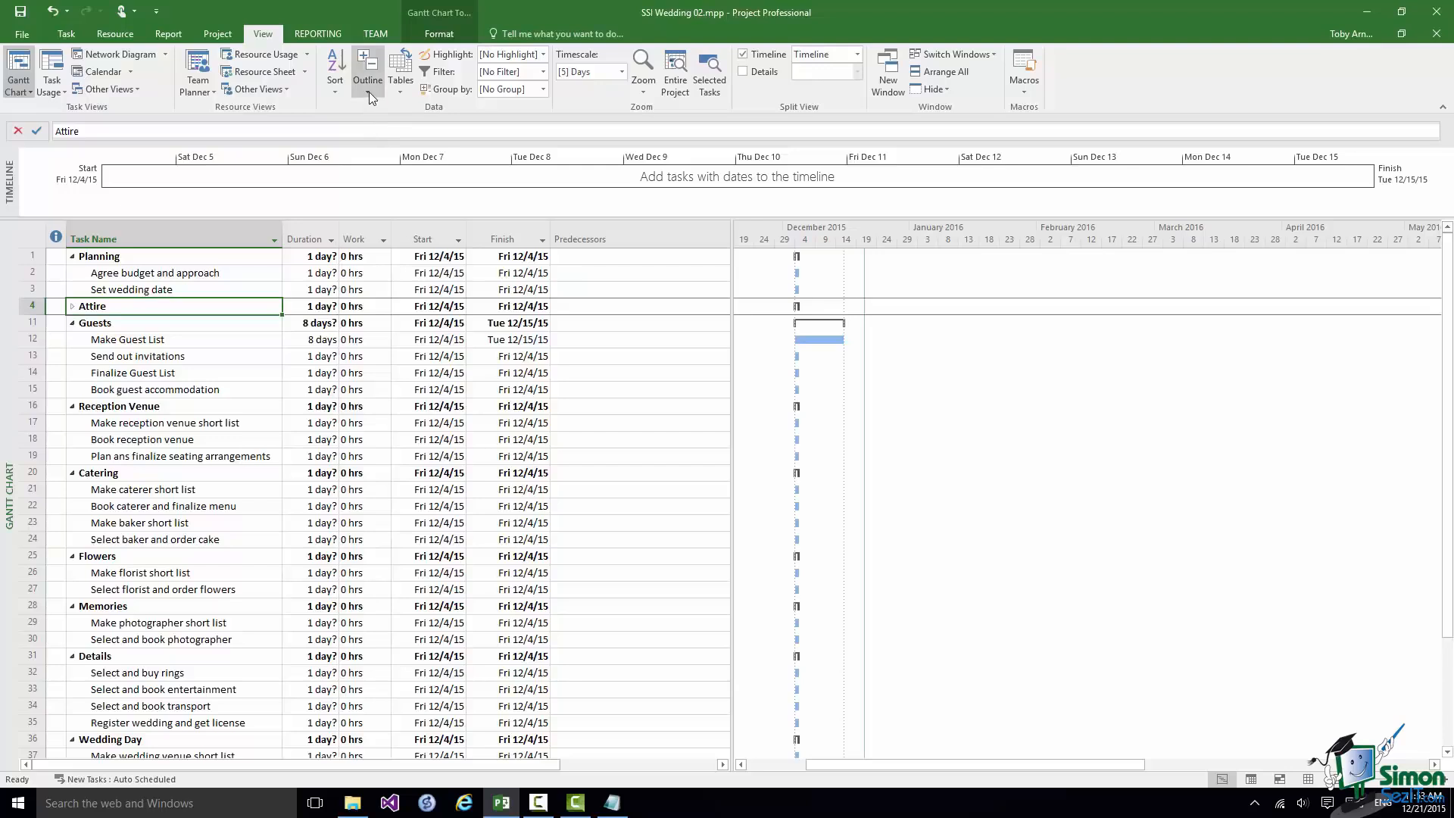
left_click(369, 92)
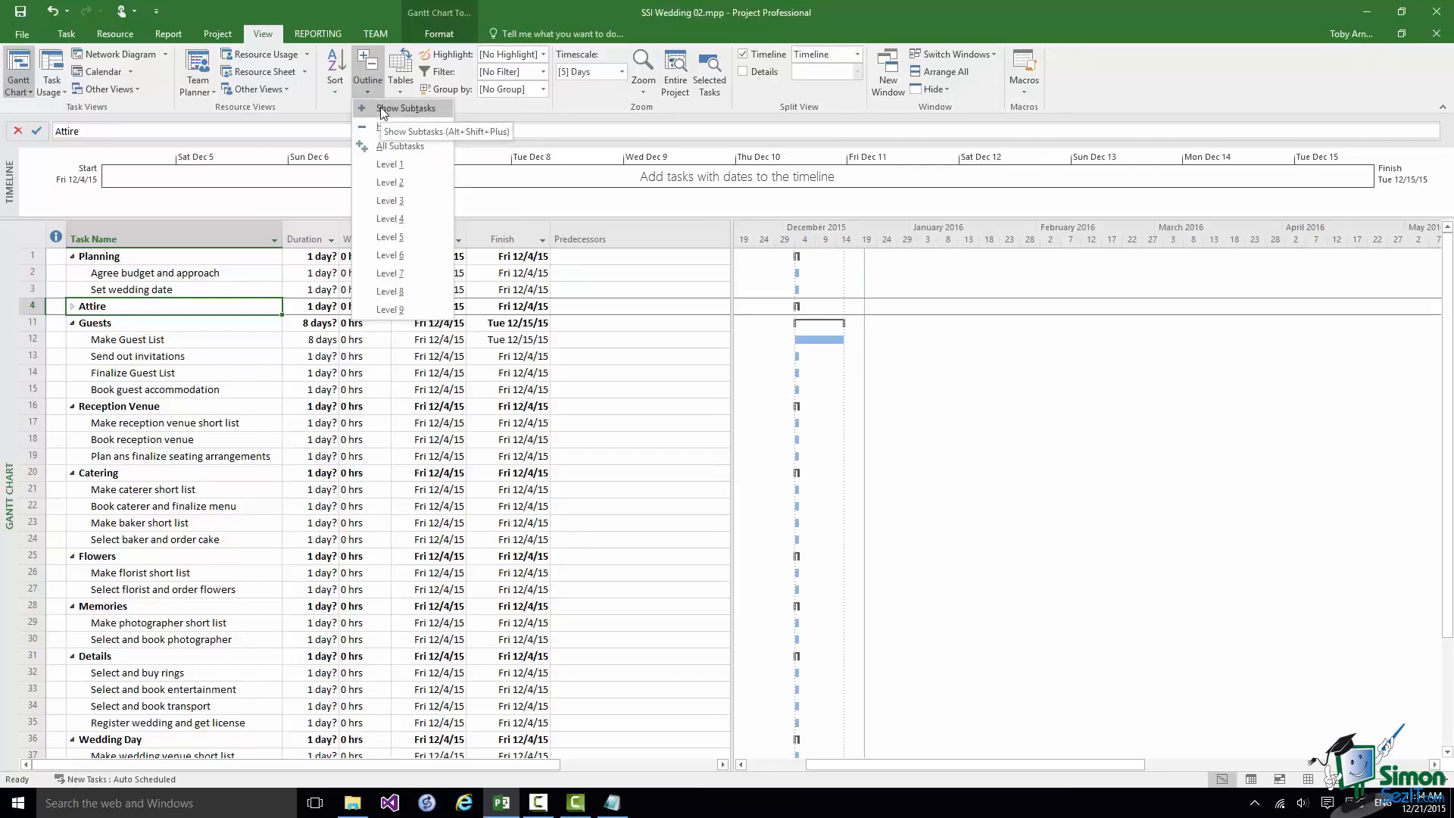
left_click(380, 107)
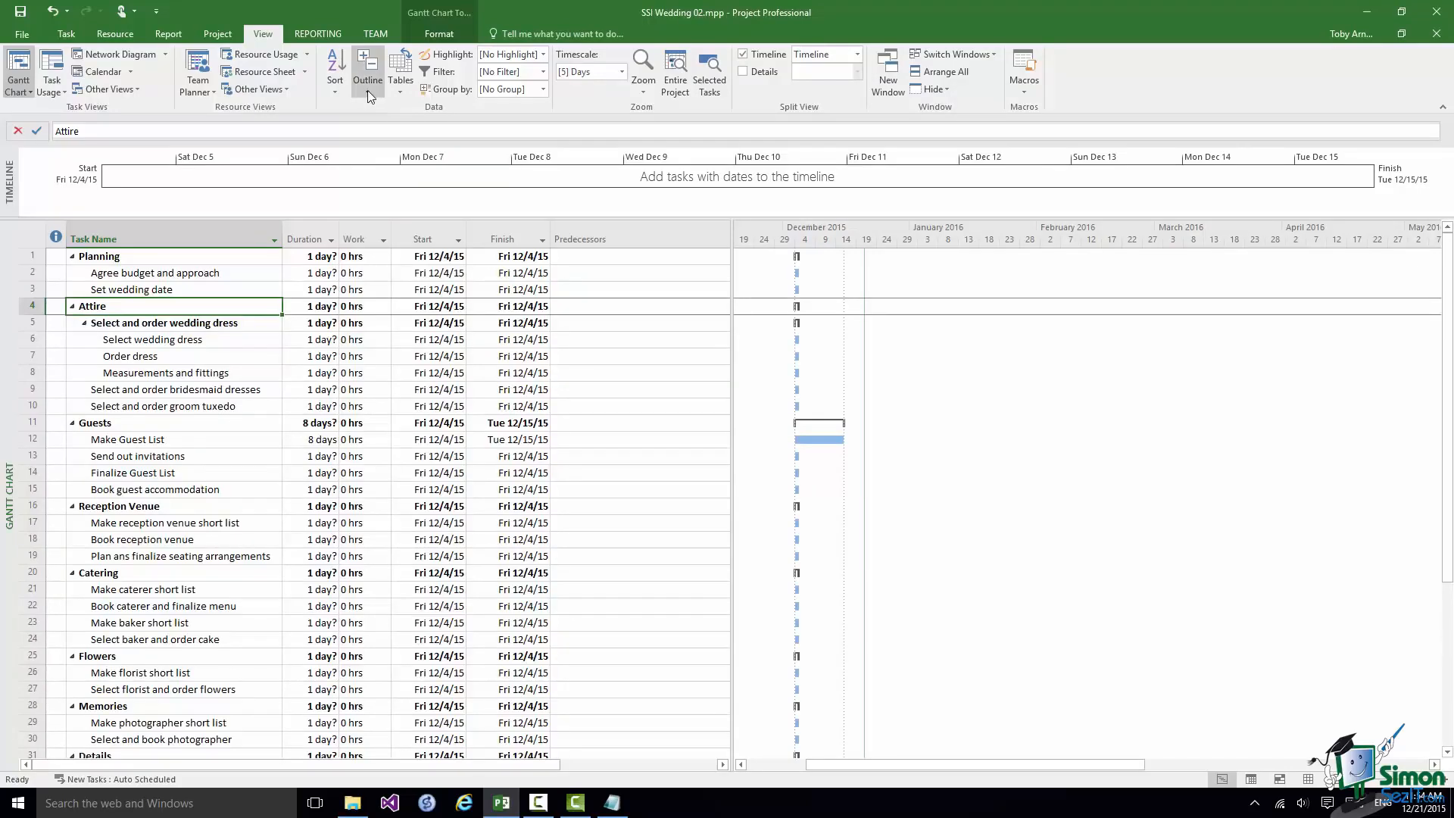
Step: Collapse the task outline to Level 1, and expand it to Level 2
left_click(367, 92)
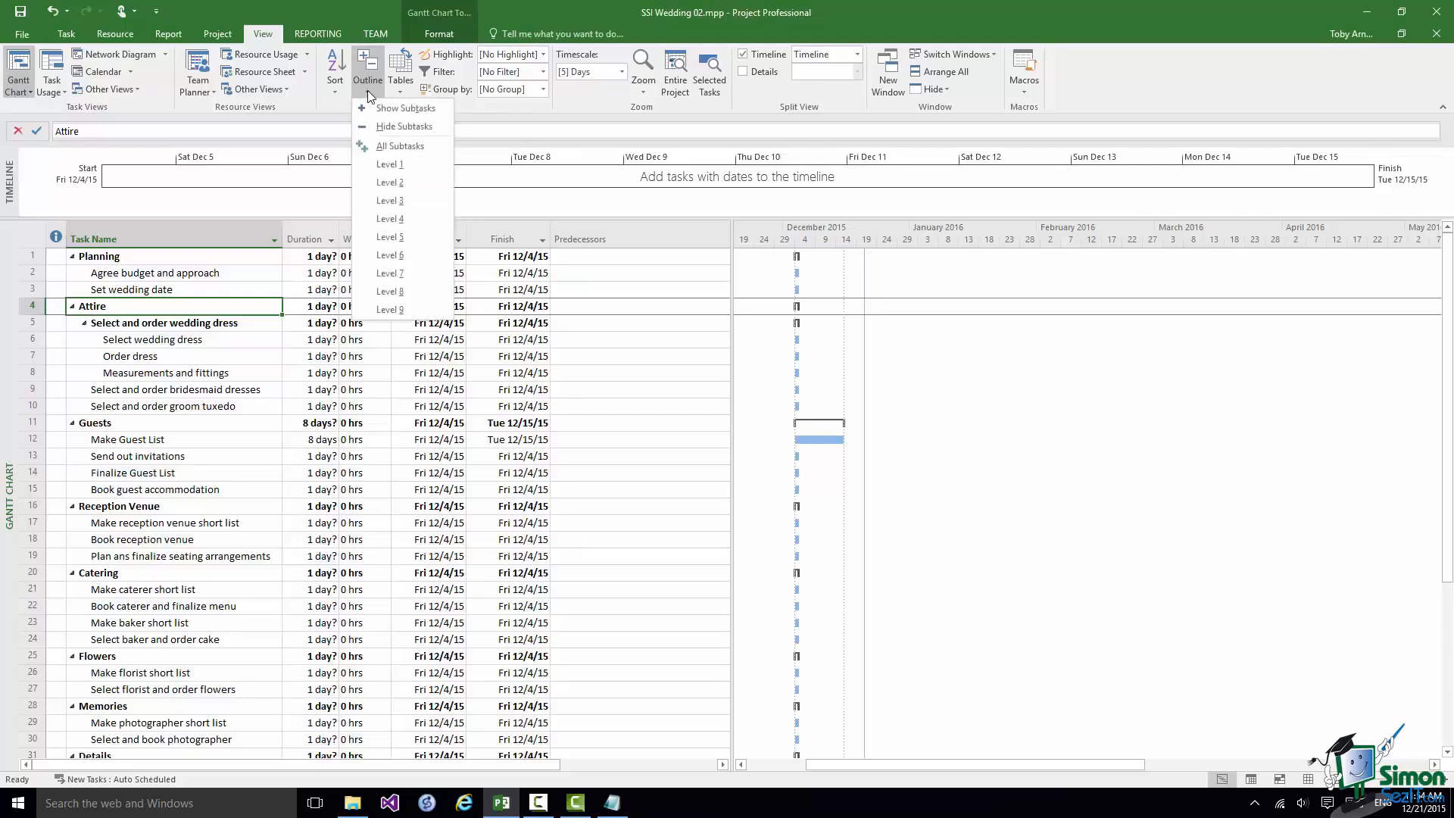
left_click(371, 166)
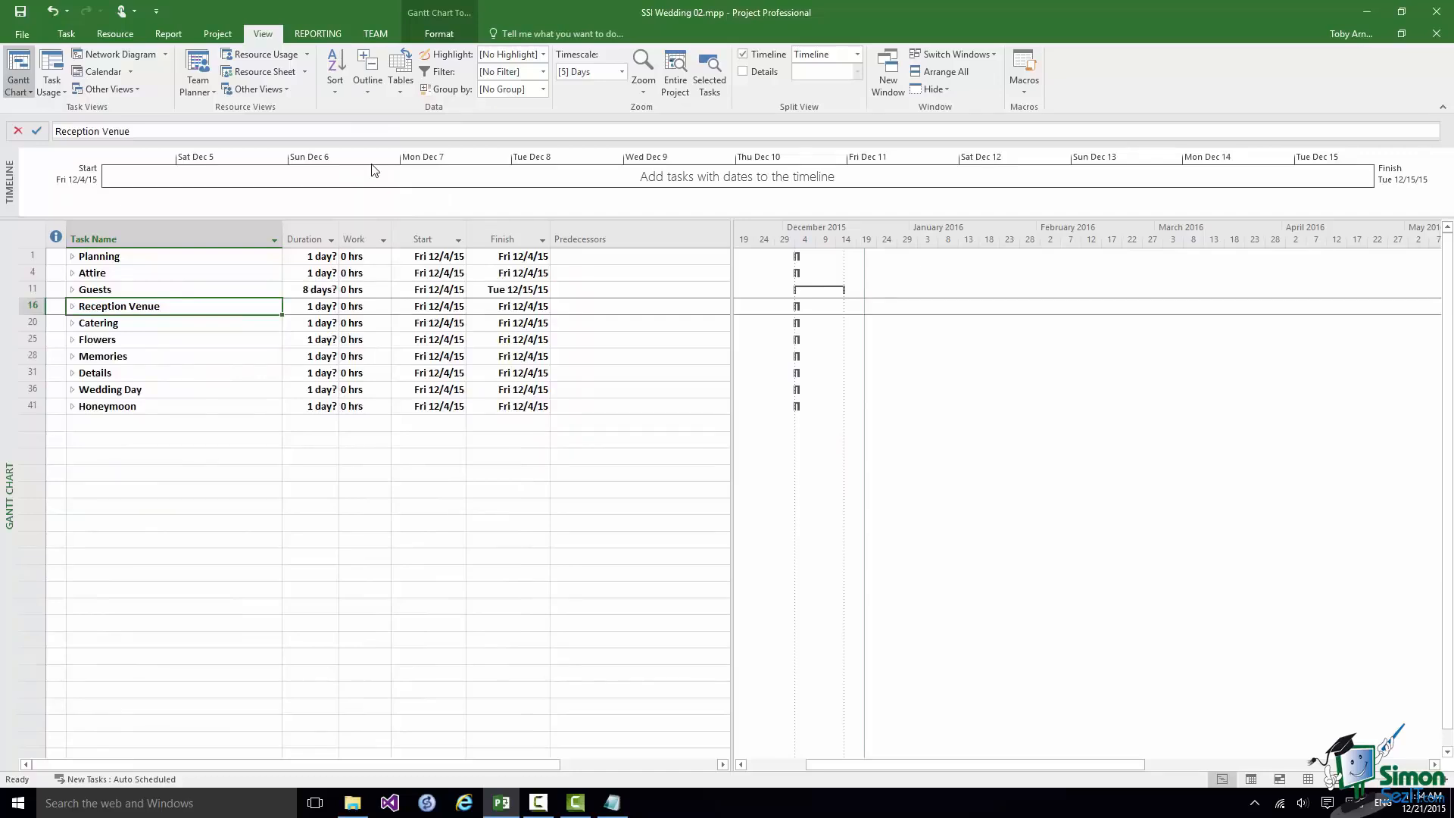
left_click(370, 89)
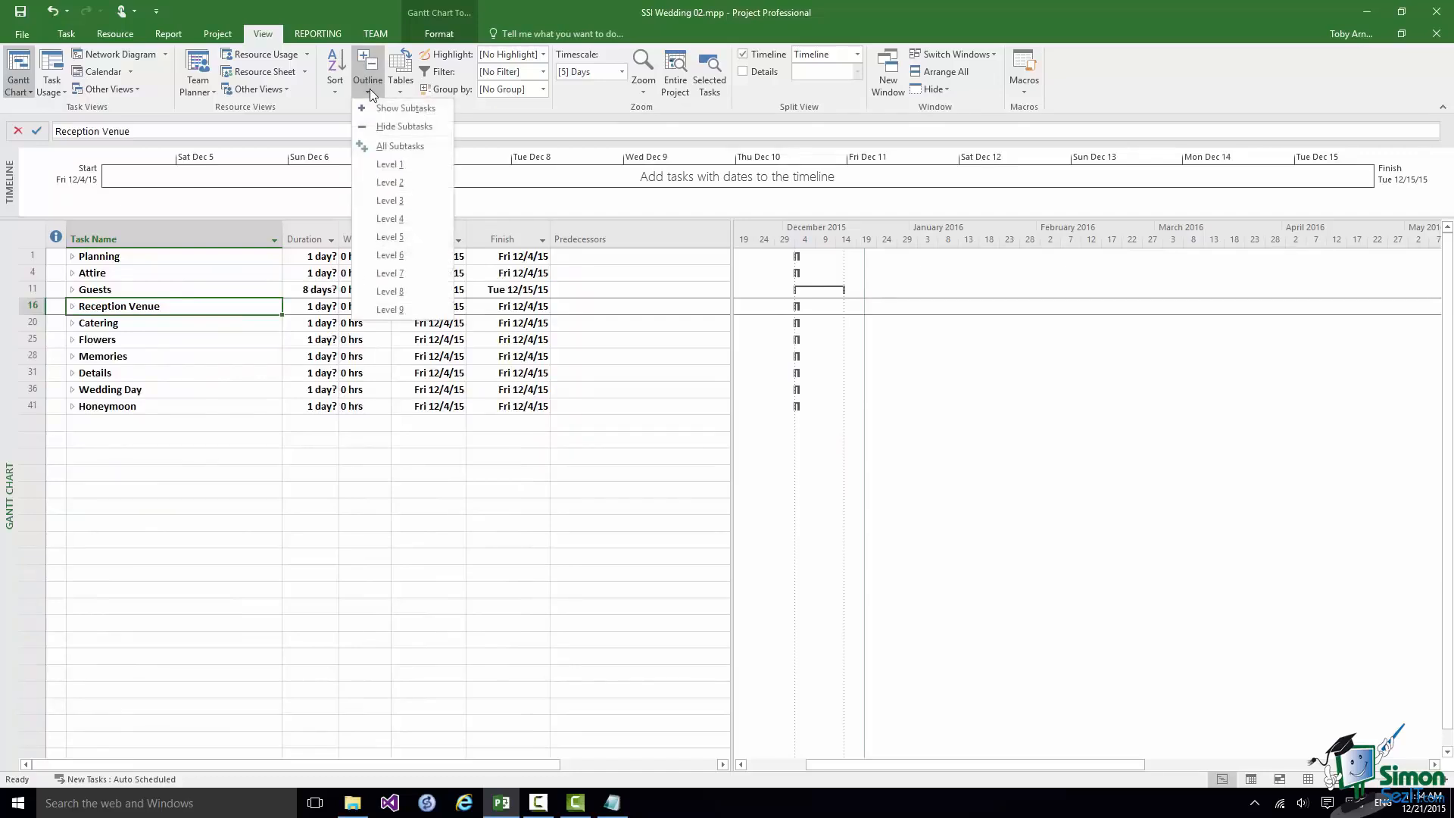
left_click(376, 179)
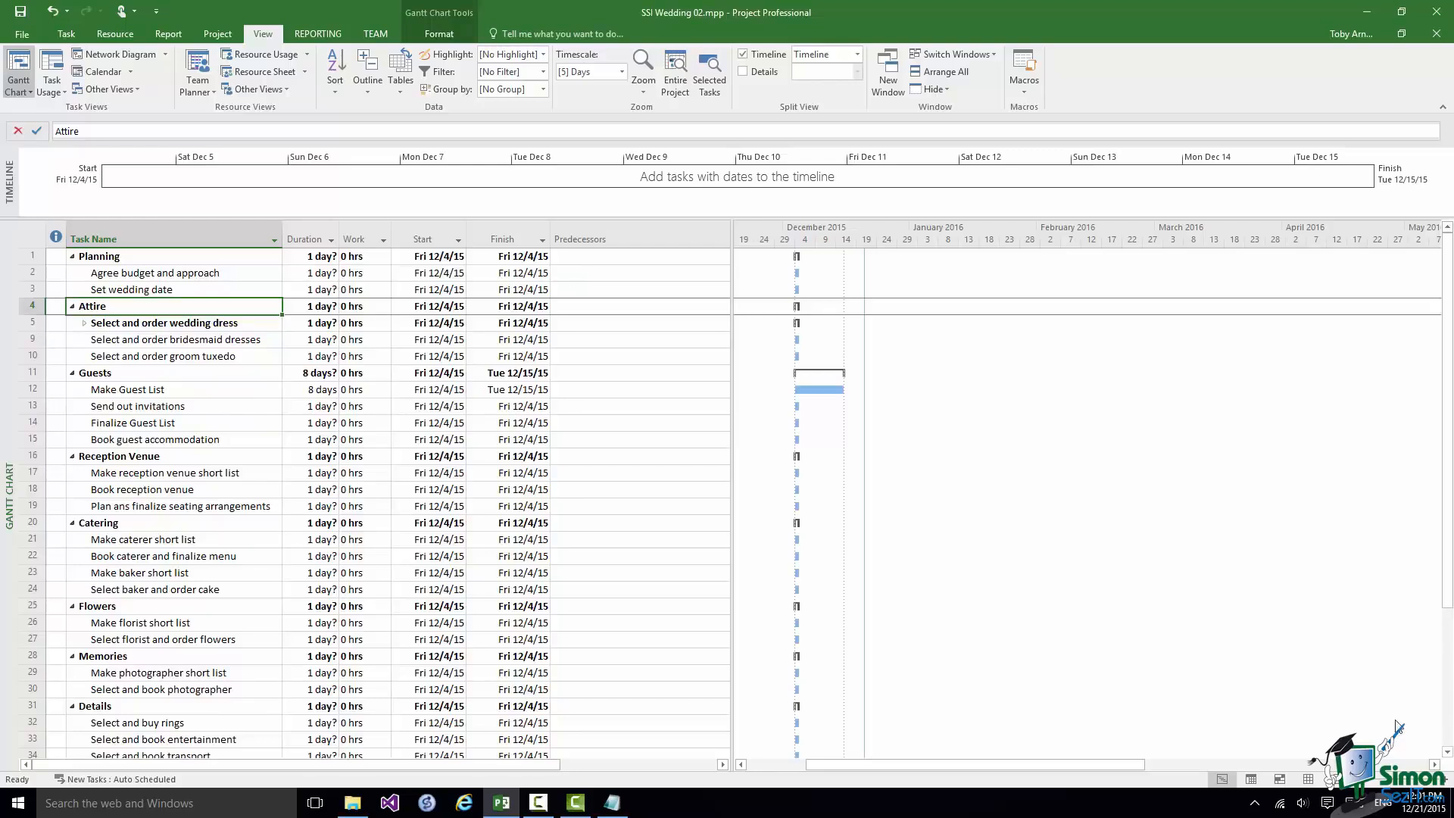
Step: Show the project summary task above the task list and save the project
left_click(436, 34)
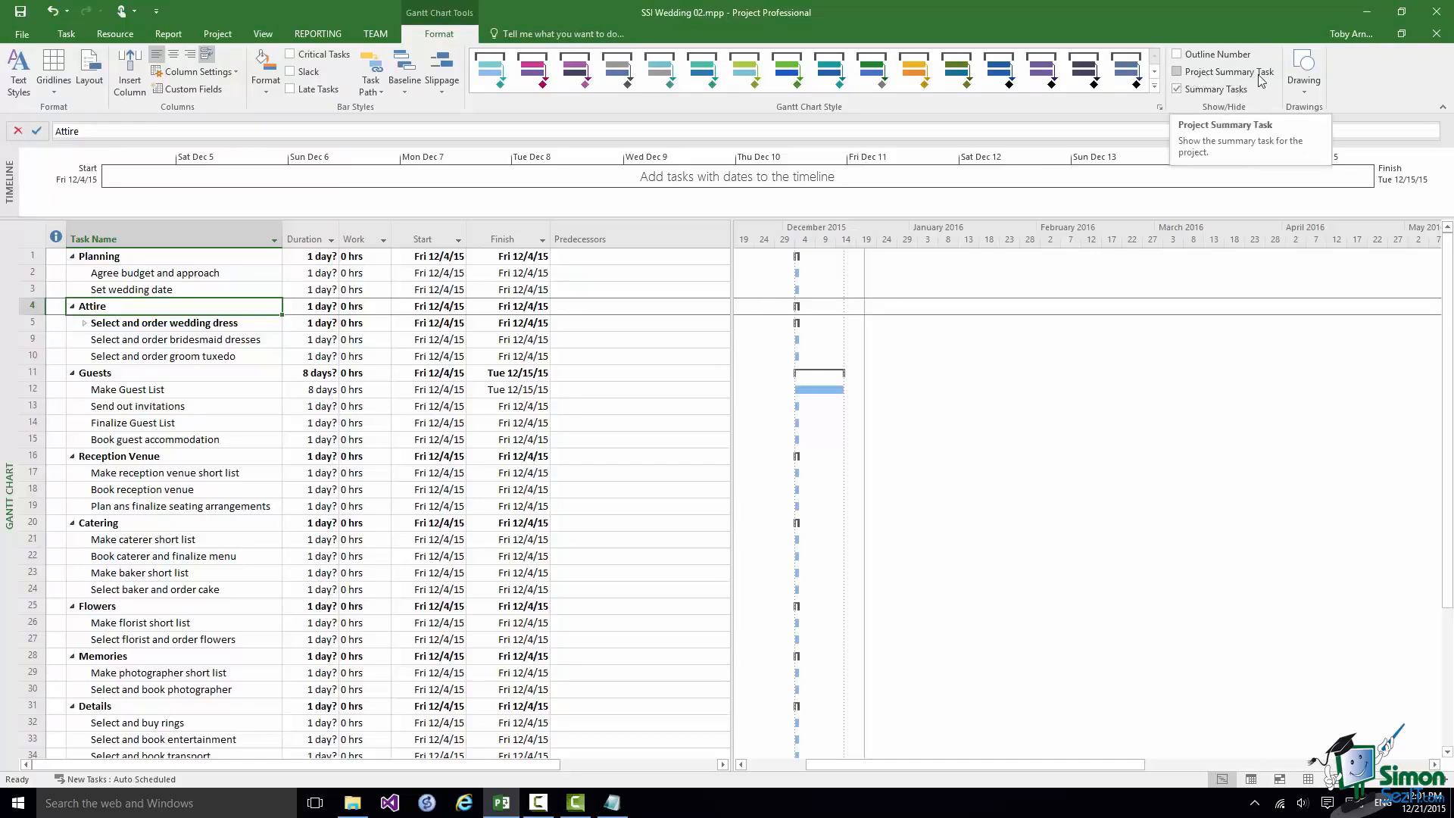
left_click(1177, 72)
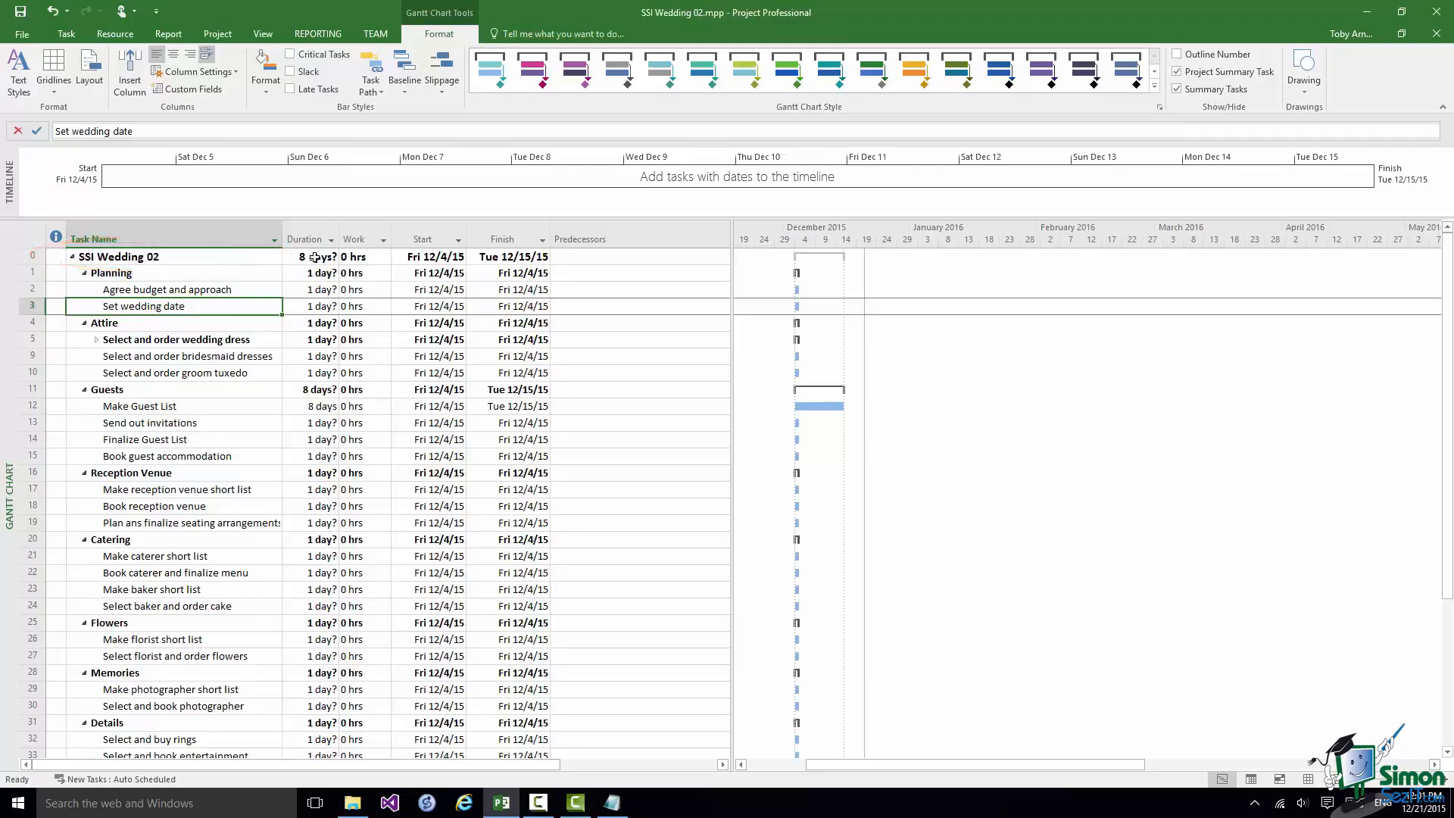
key("ctrl+s")
Step: Hide all subtasks under the SSI Wedding 02 project summary task, and show them again
left_click(107, 258)
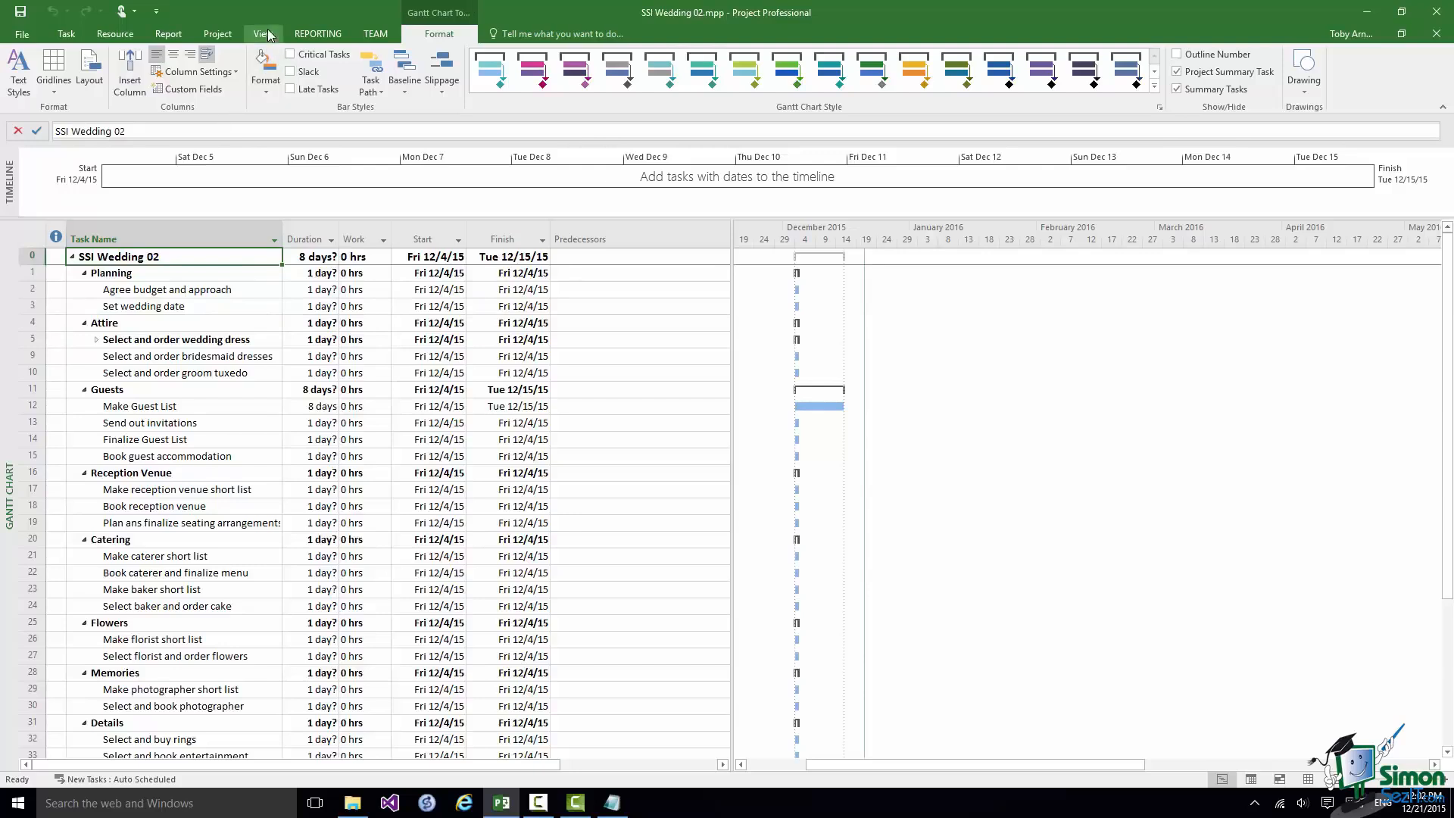
left_click(265, 35)
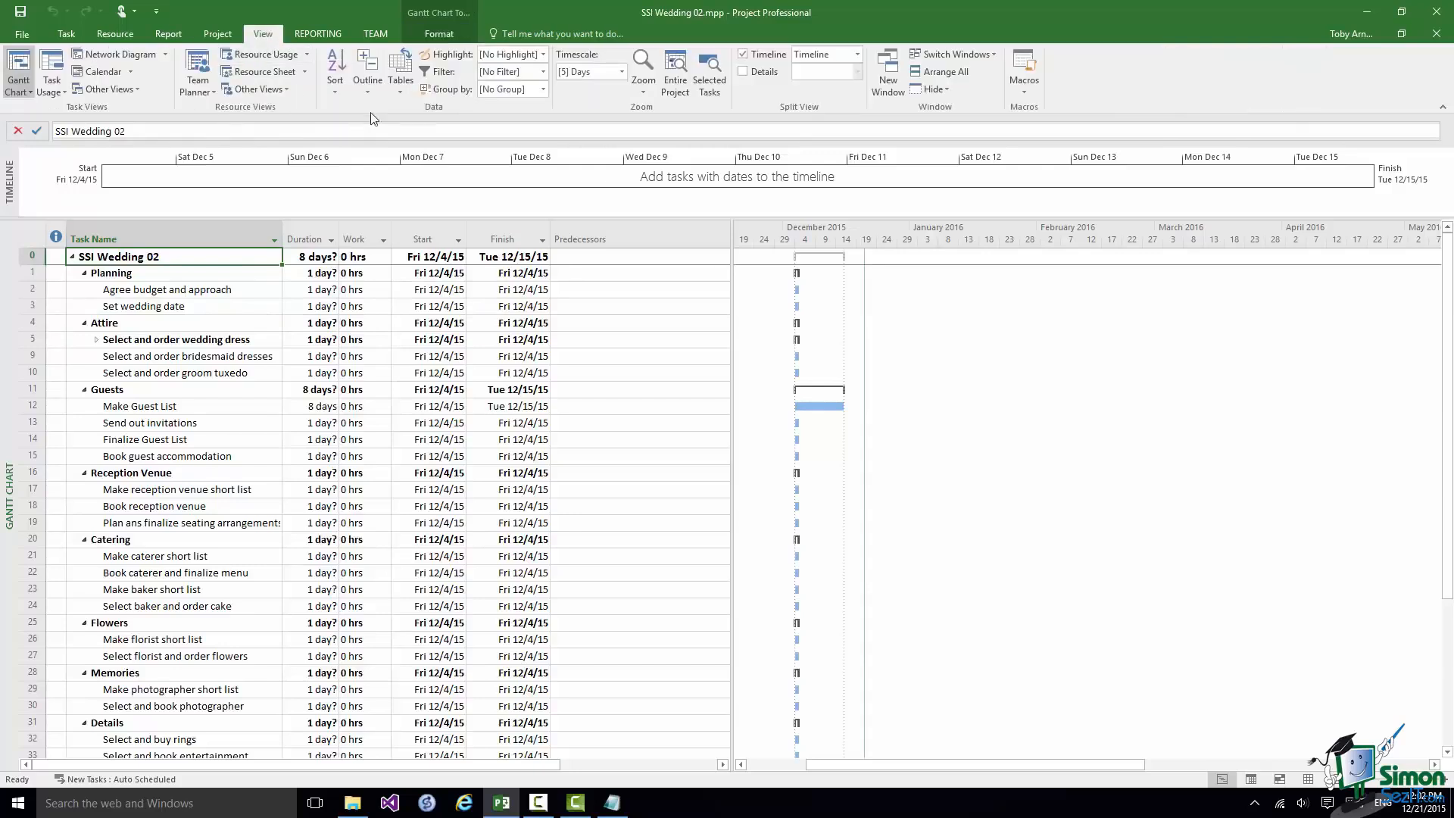
left_click(370, 89)
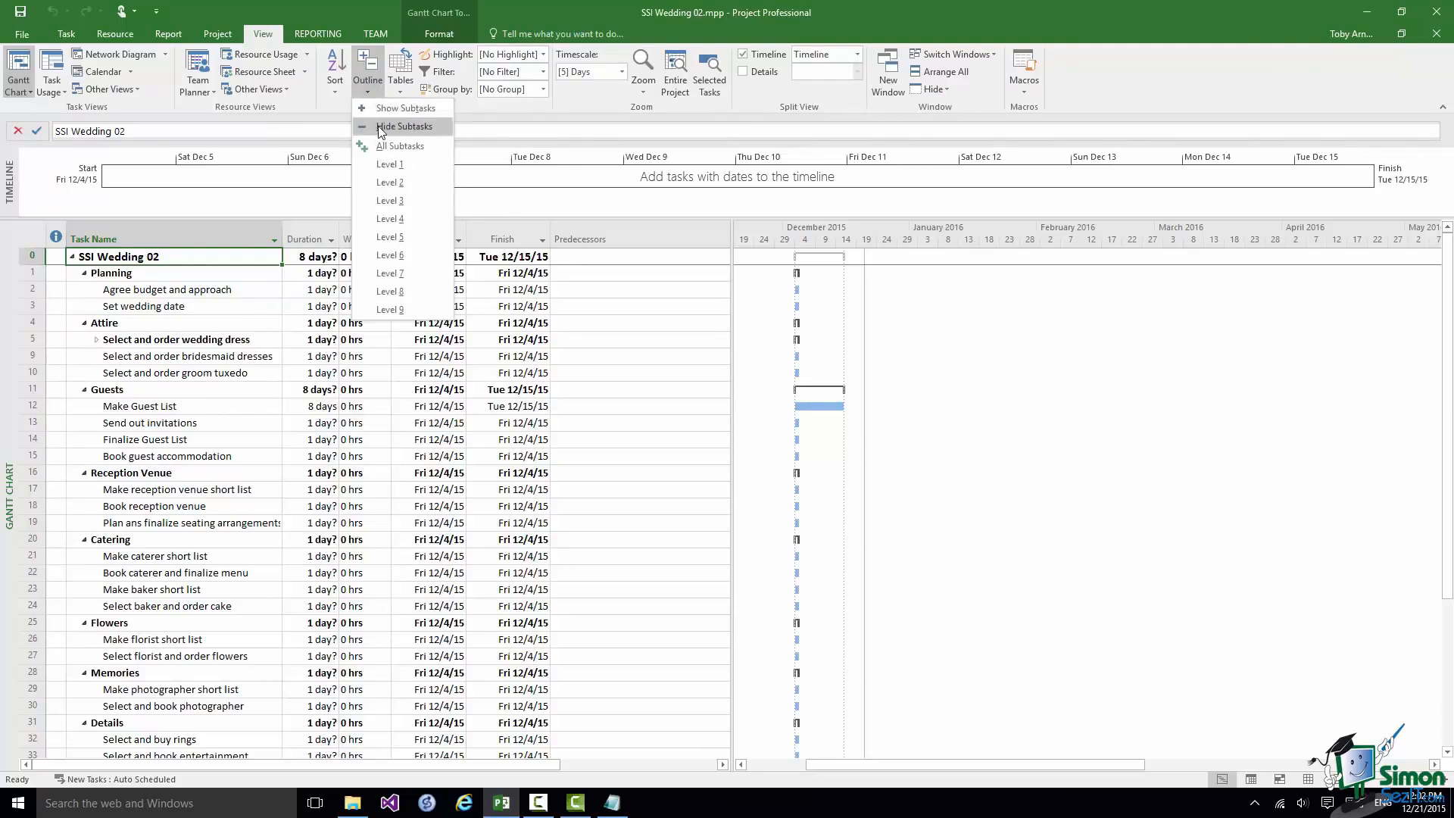
left_click(381, 127)
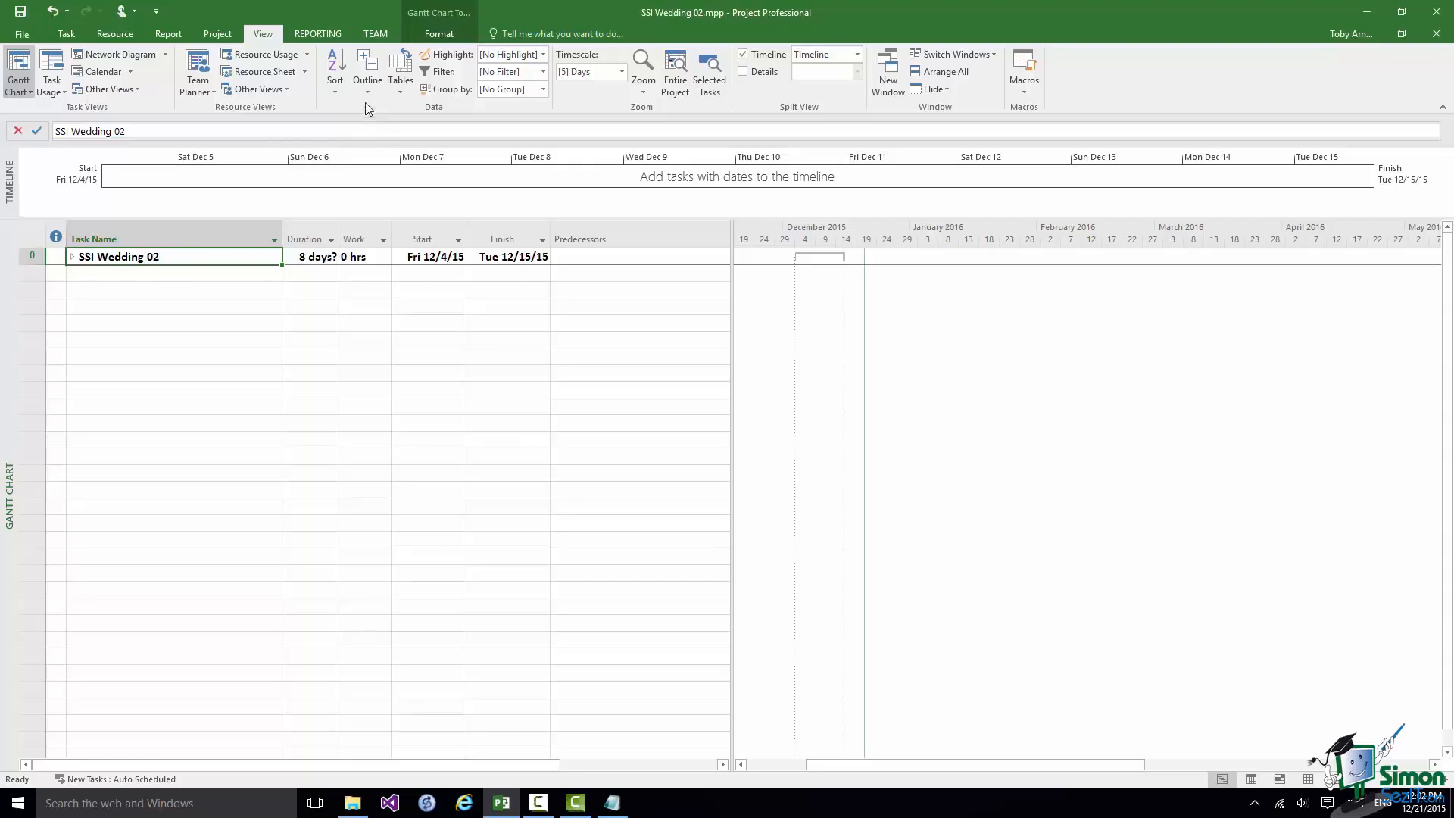
left_click(366, 90)
left_click(367, 107)
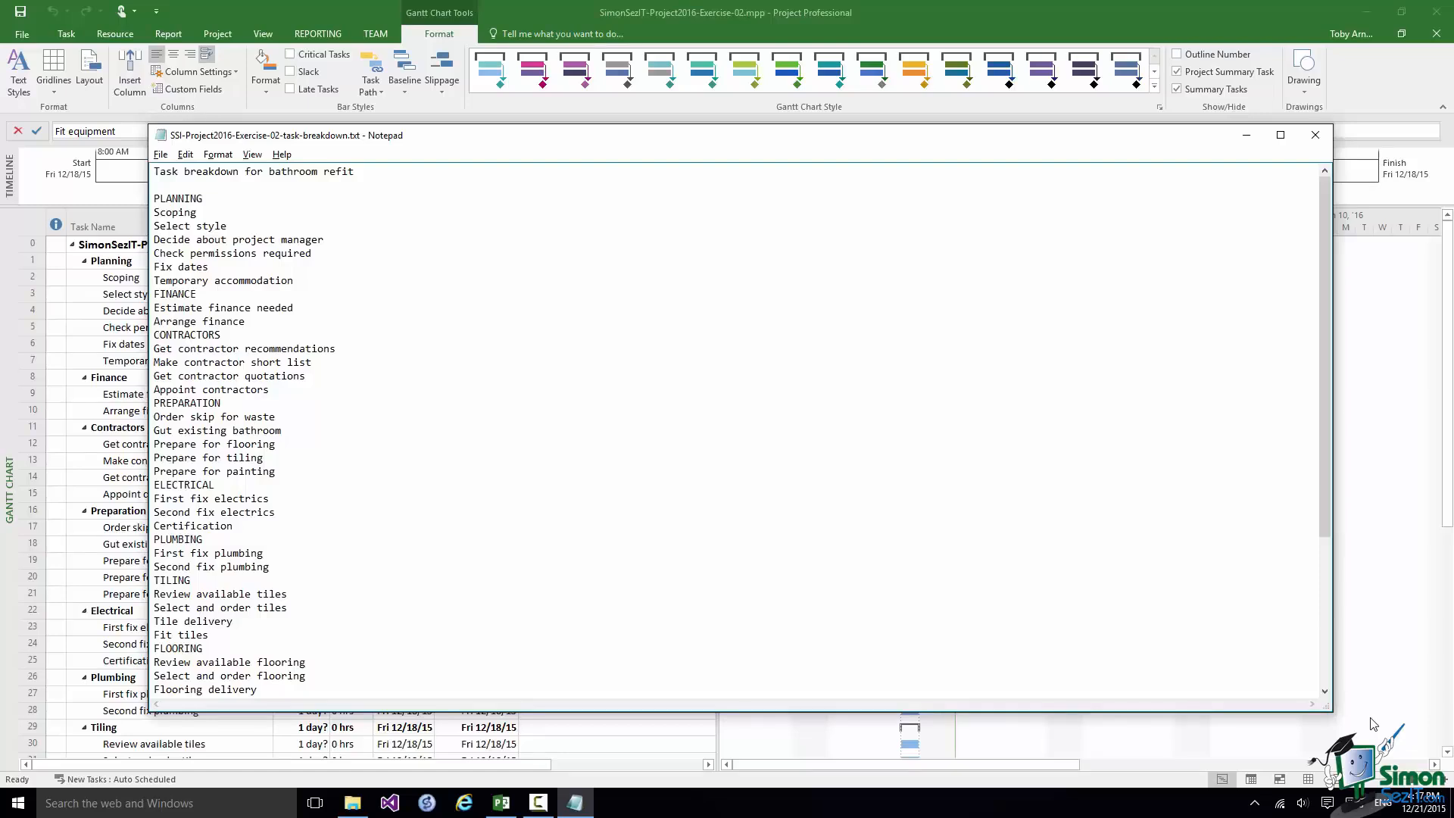
Step: Close the bathroom refit task breakdown text file and examine the exercise project's summary tasks and subtasks
left_click(1314, 135)
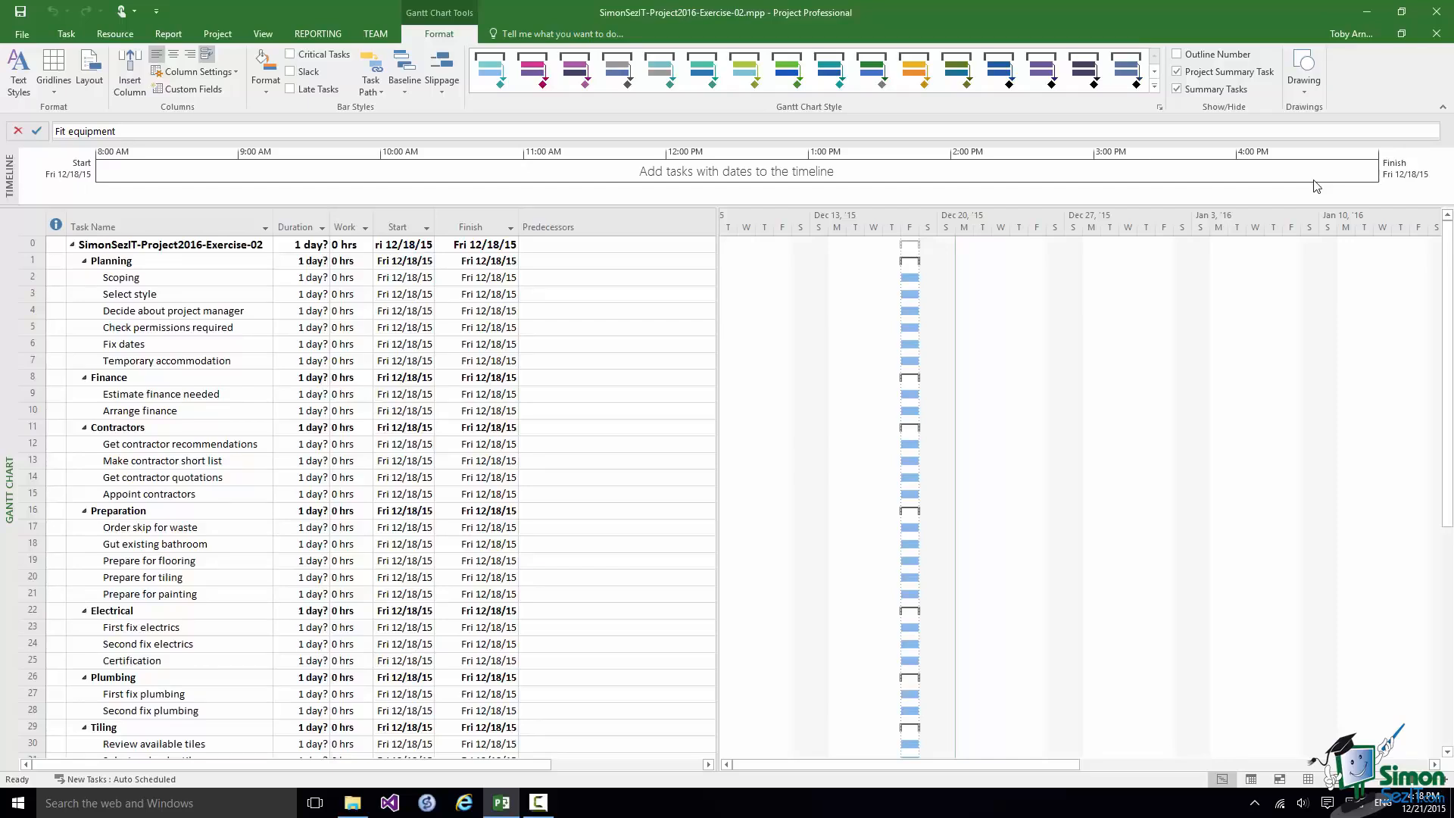
scroll(1315, 187, "down", 7)
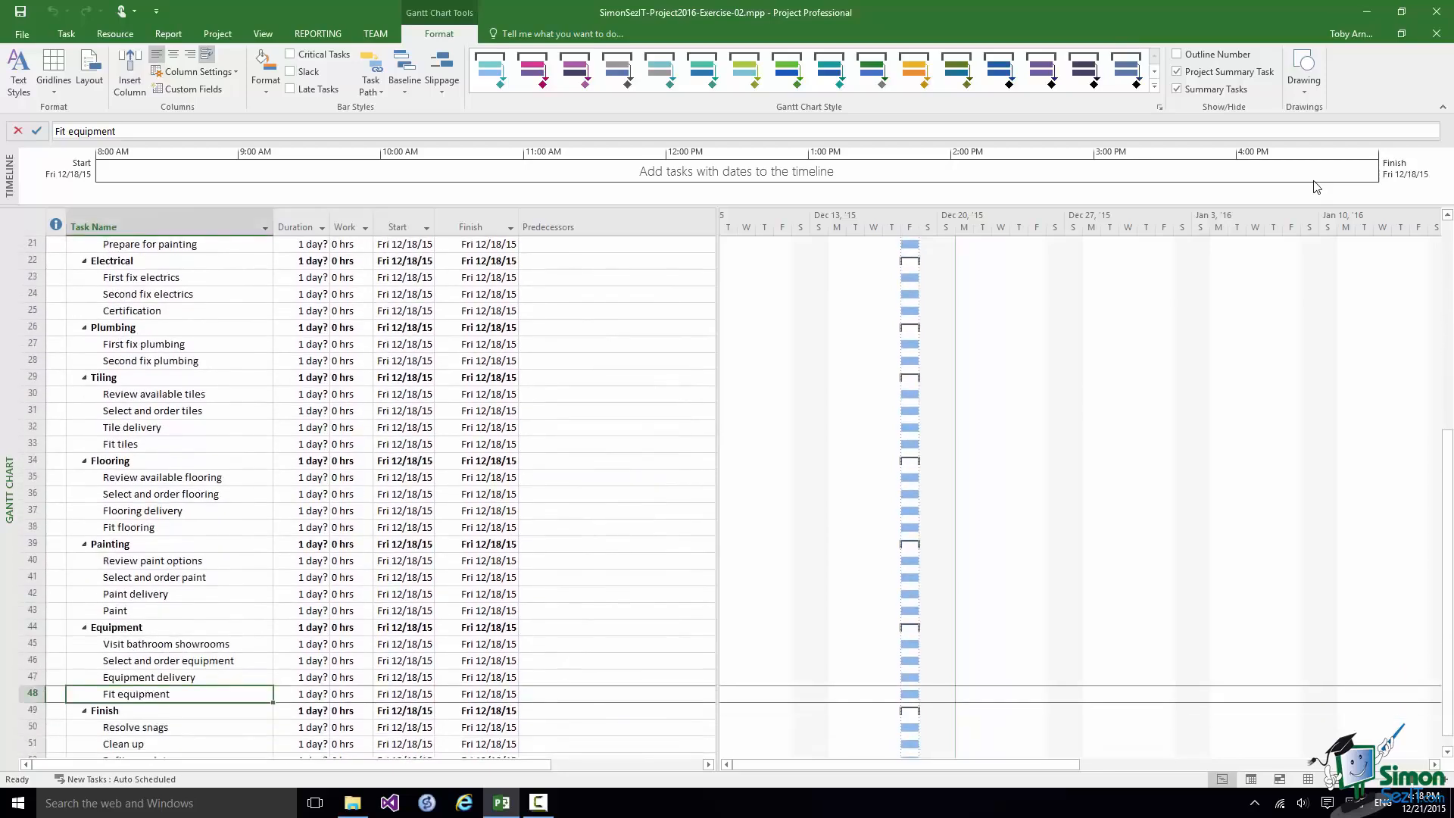
scroll(1316, 187, "up", 5)
scroll(1316, 187, "up", 2)
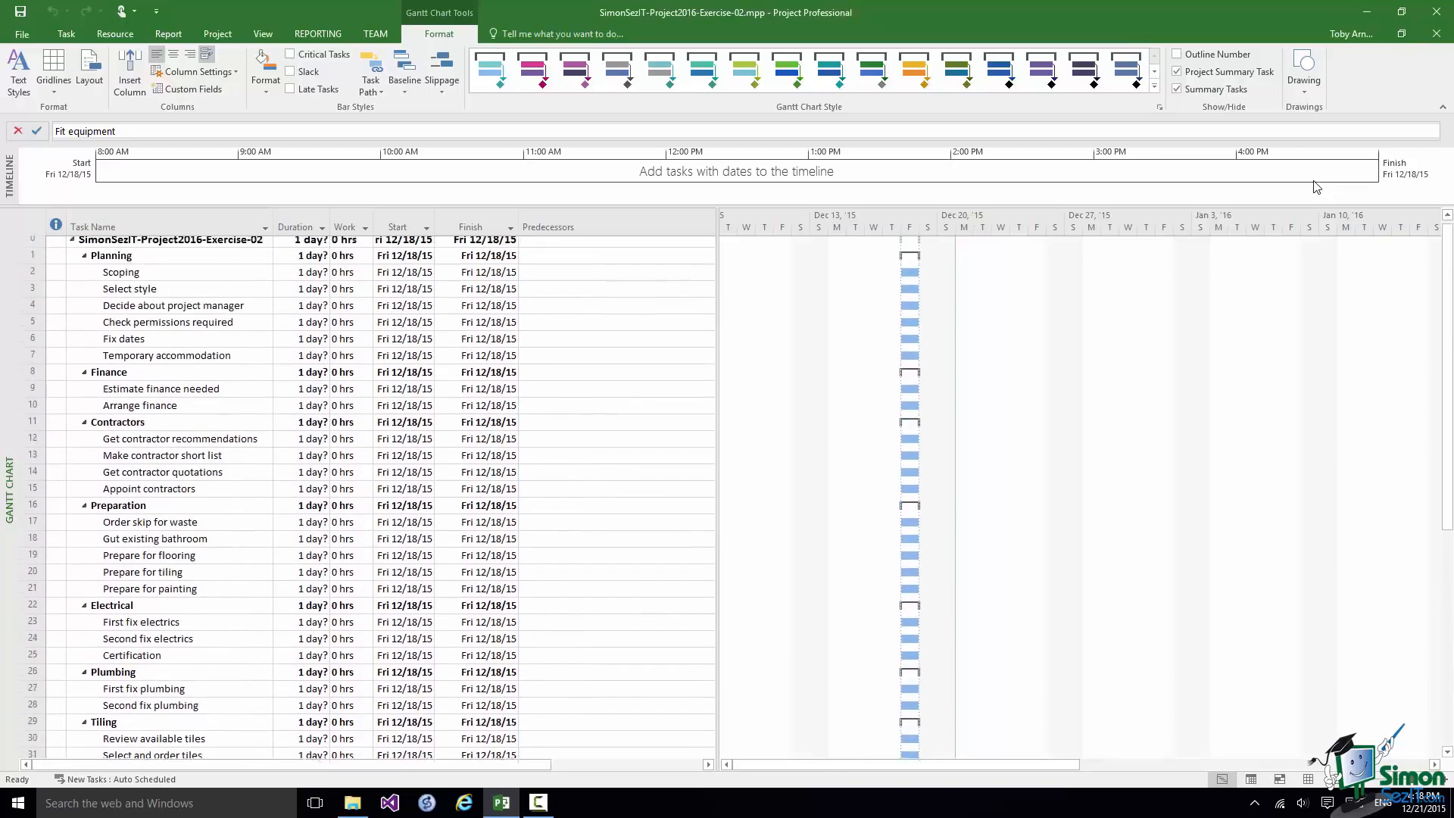